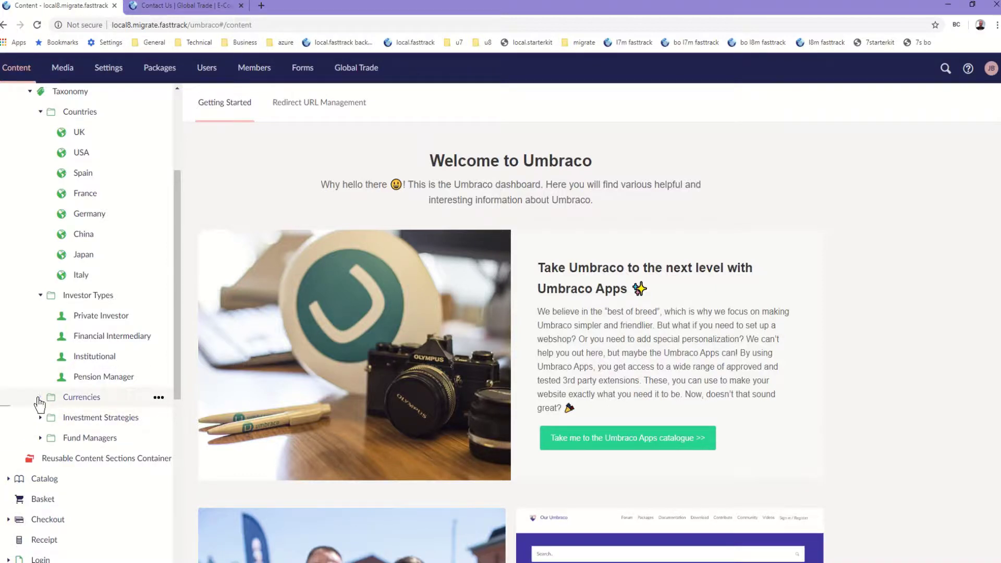
Expand the Investment Strategies and Fund Managers tag folders in the taxonomy tree.
scroll(40, 407, "down", 3)
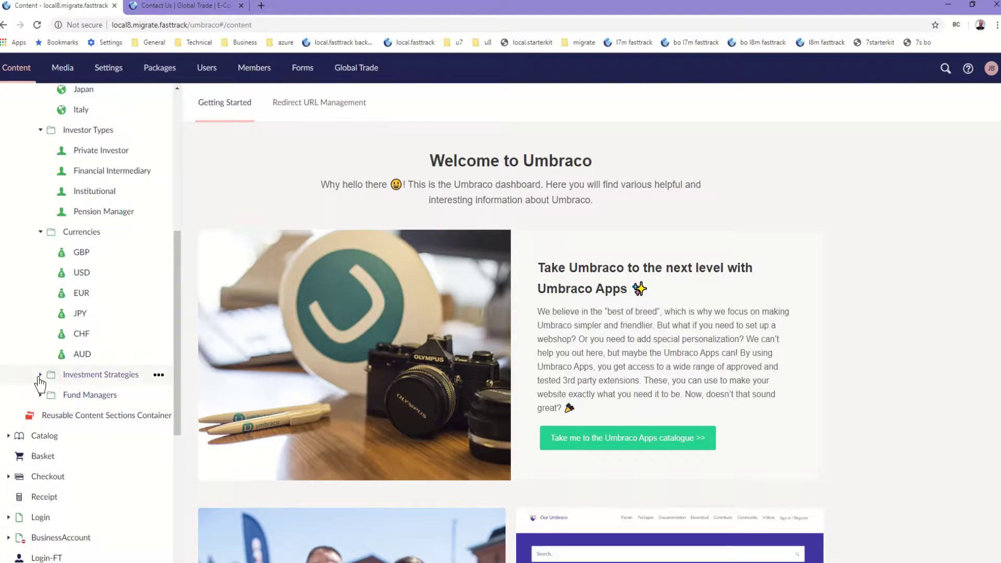
left_click(40, 376)
scroll(41, 412, "down", 2)
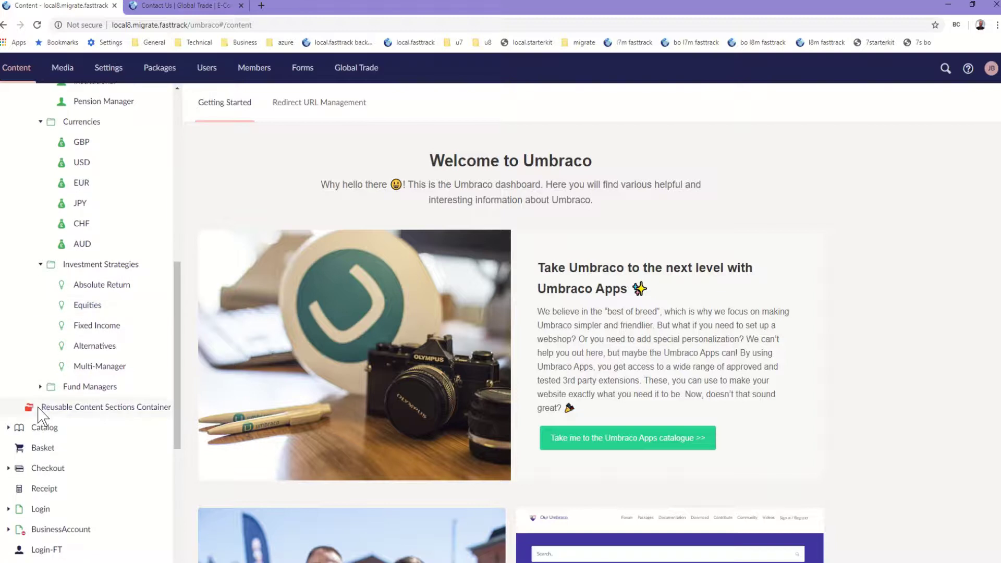
left_click(39, 388)
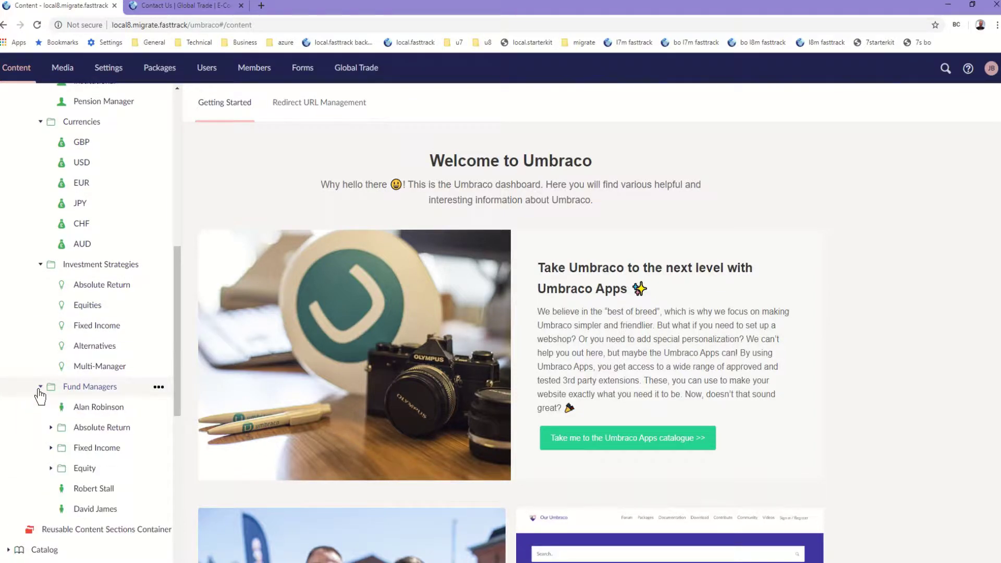
Open the GBP tag's usage list and view Taxonomy - Sample Fund Page on the live site.
scroll(41, 399, "up", 4)
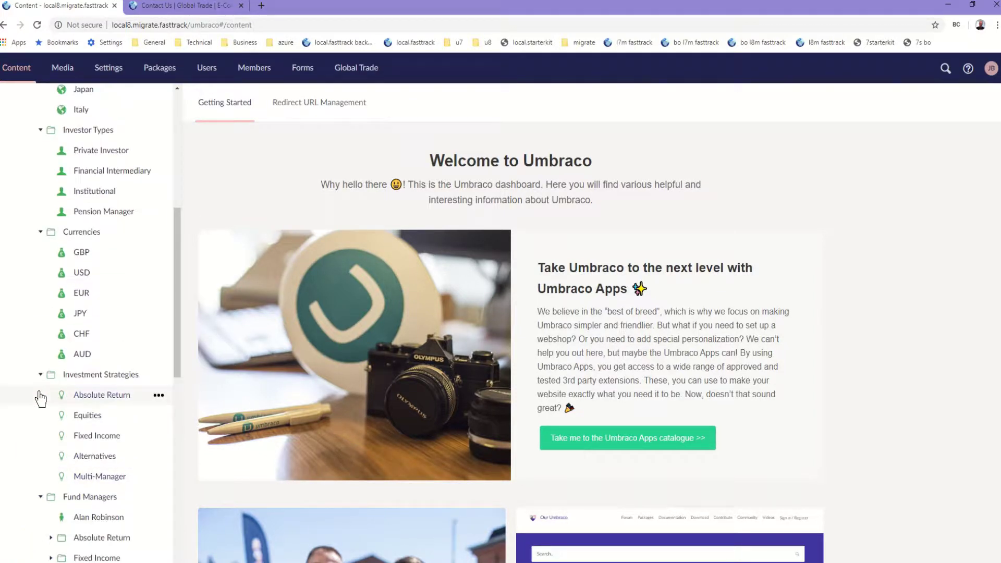
scroll(42, 400, "up", 2)
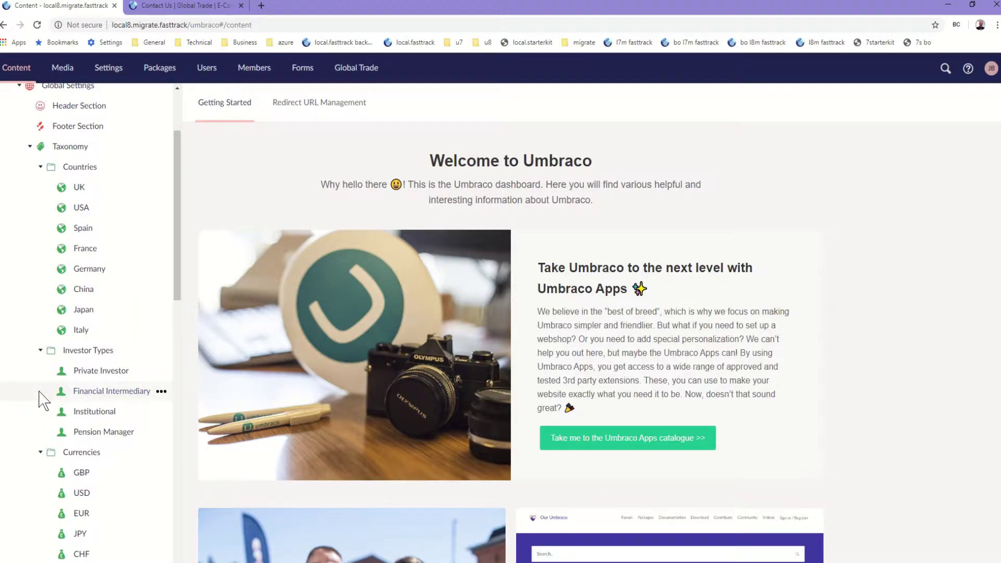
scroll(42, 401, "down", 2)
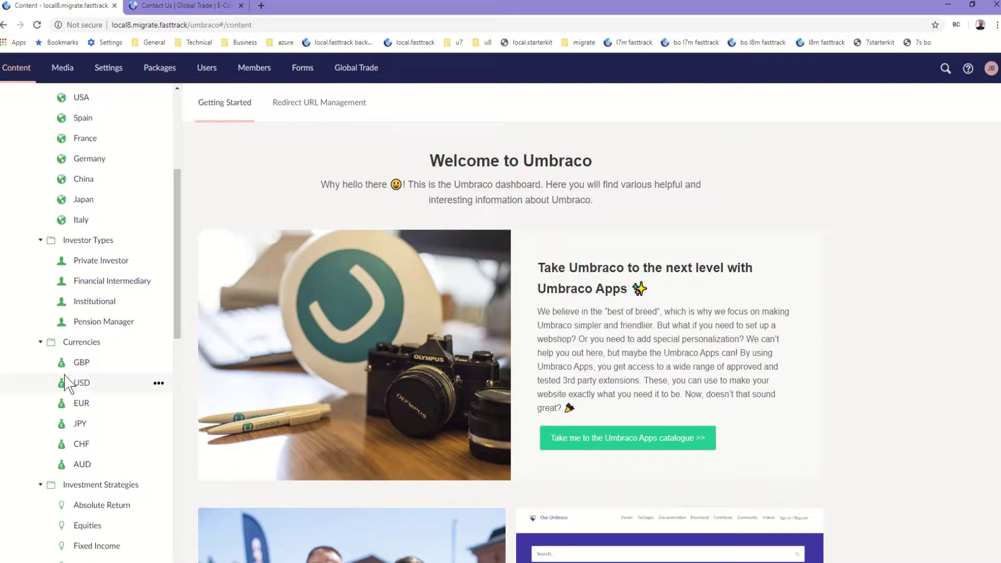
left_click(82, 365)
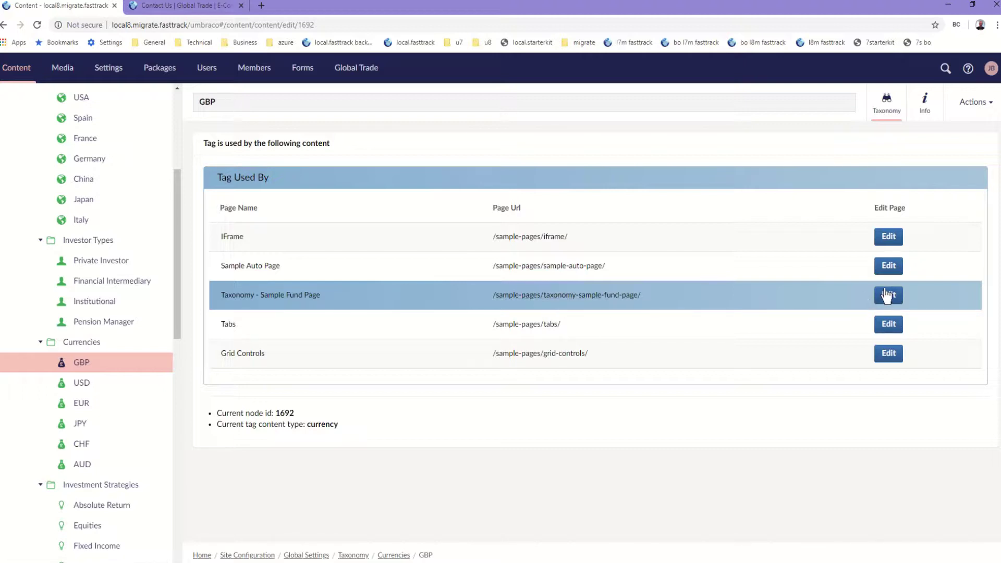
left_click(595, 295)
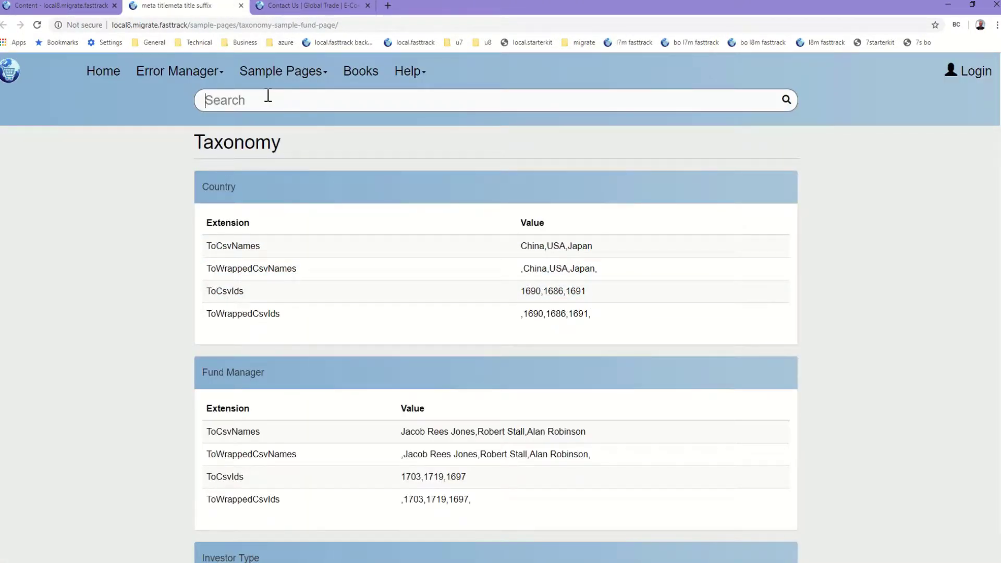
Search the site for 'gbp', refining the query, then return to the back-office GBP tag.
type("gbp")
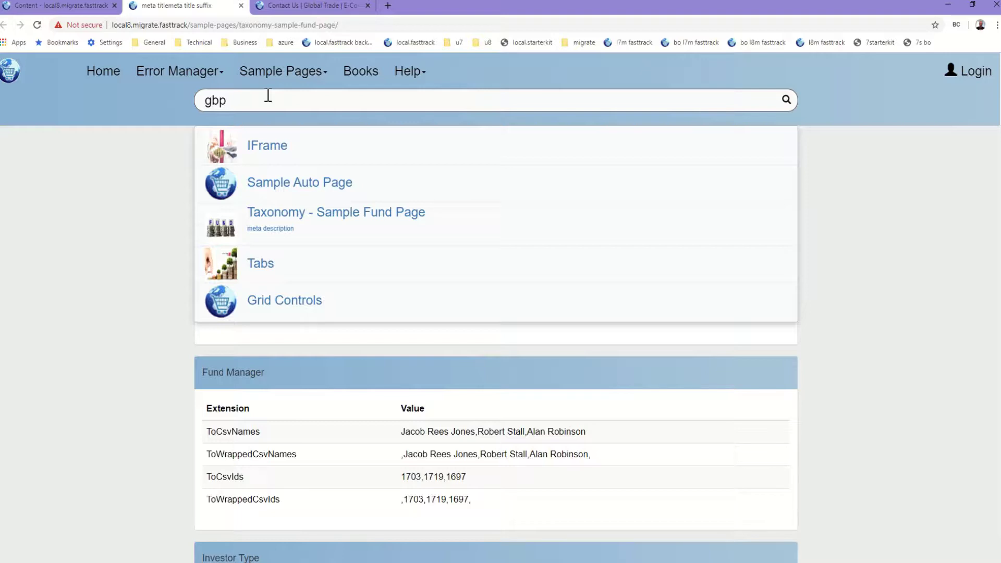
type("china")
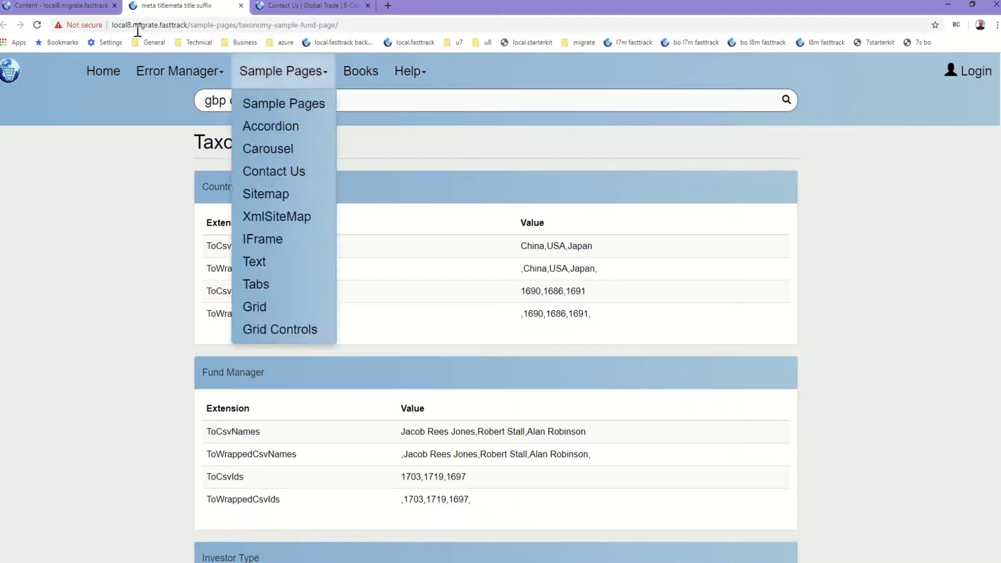
left_click(97, 8)
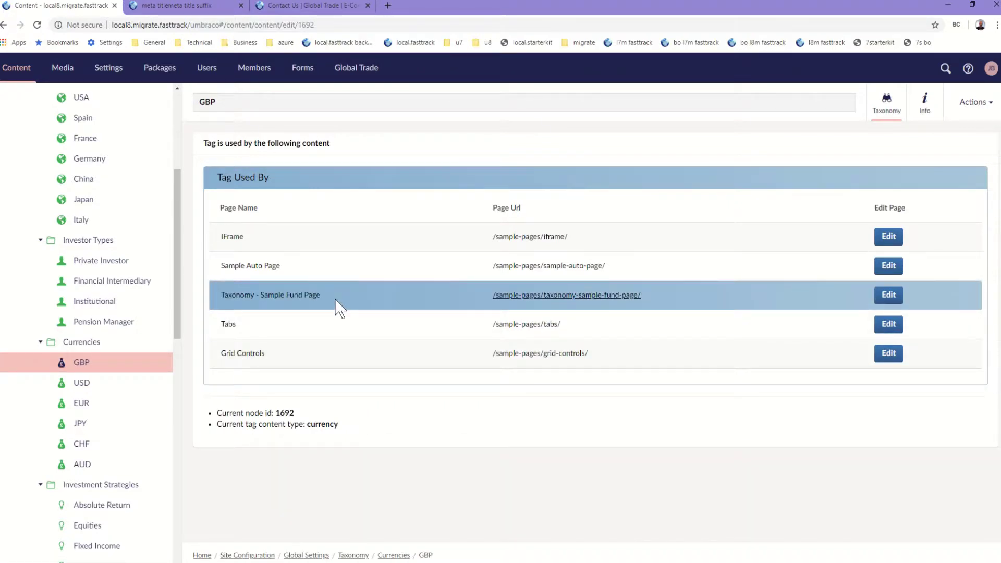
Open the Sample Fund Page for editing and drop AUD from its currency tags, keeping EUR.
left_click(890, 295)
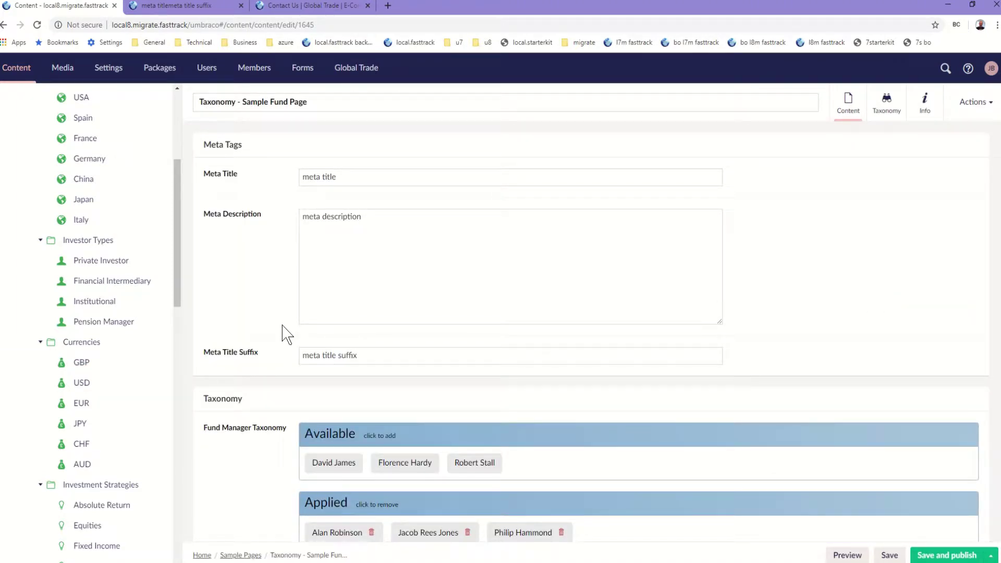
scroll(261, 418, "down", 2)
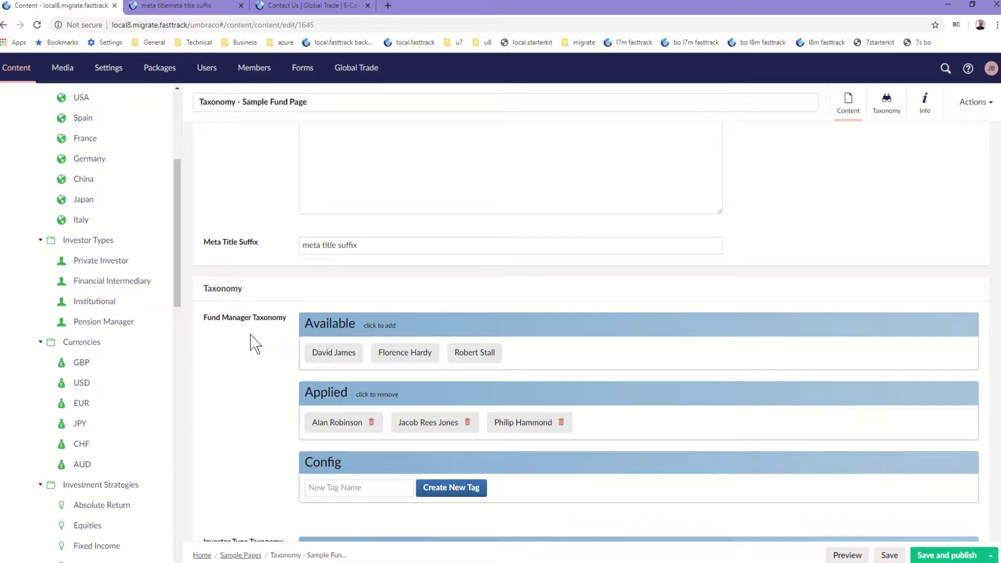
scroll(256, 344, "down", 2)
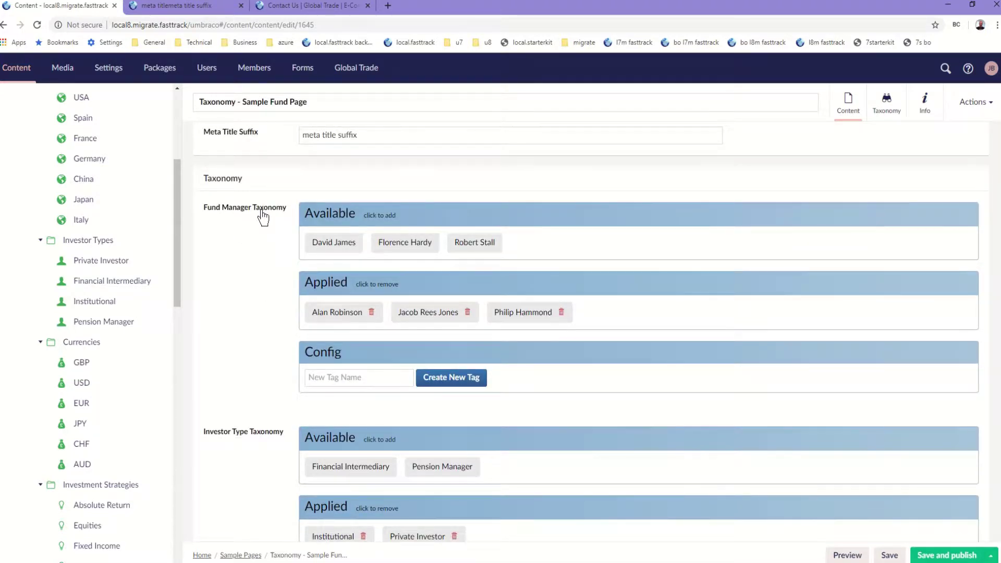
scroll(242, 365, "down", 3)
scroll(246, 323, "down", 3)
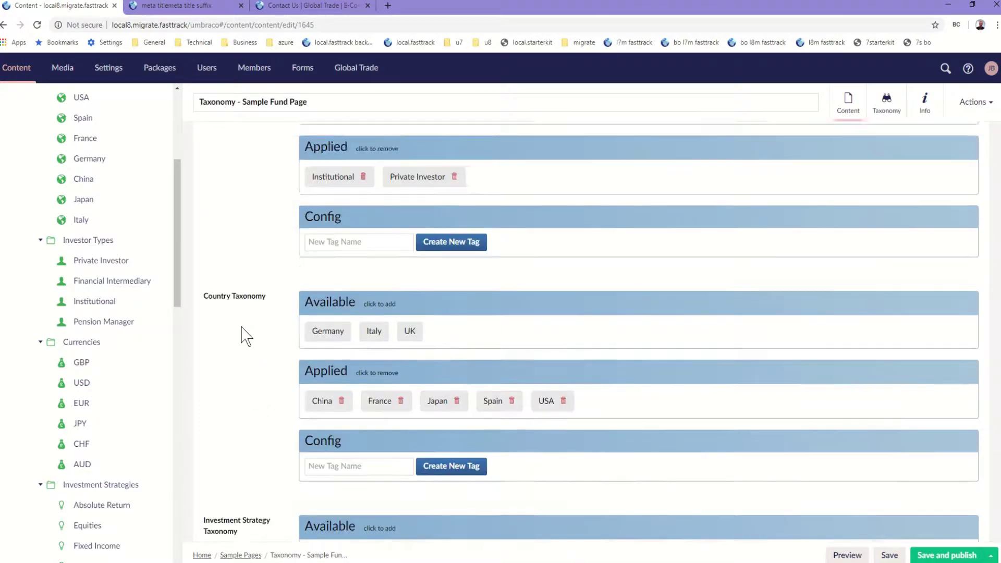
scroll(246, 321, "down", 2)
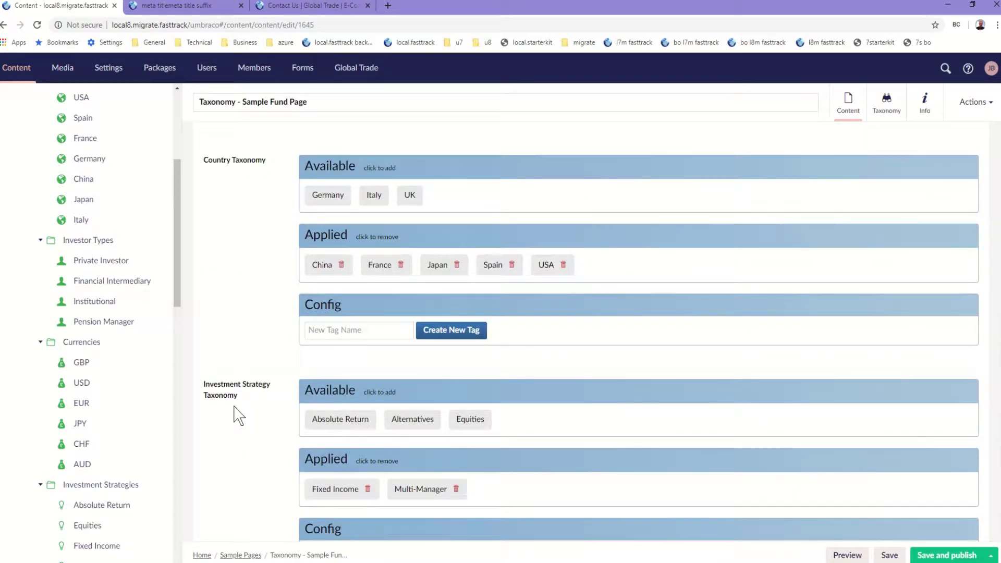
scroll(239, 416, "down", 5)
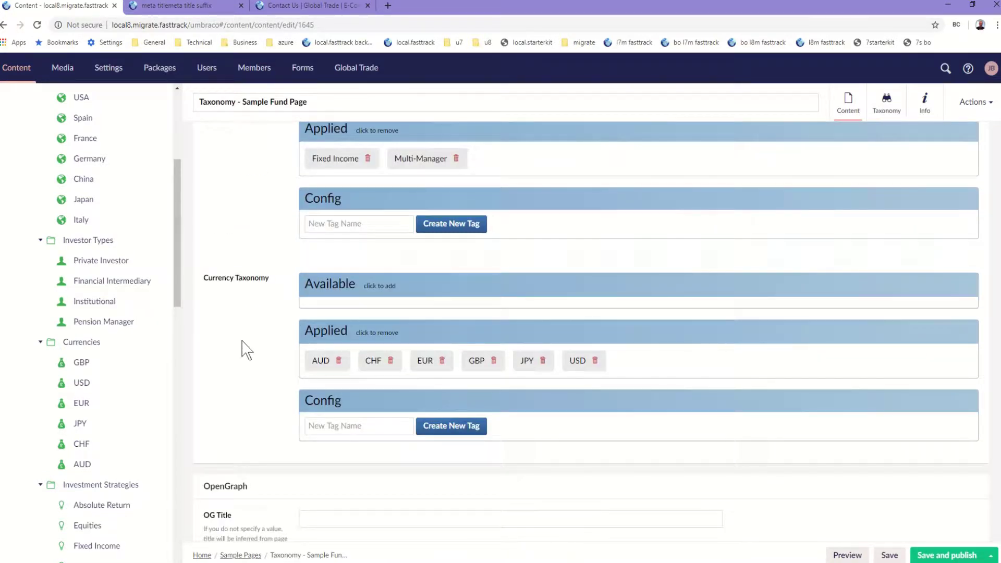
left_click(334, 363)
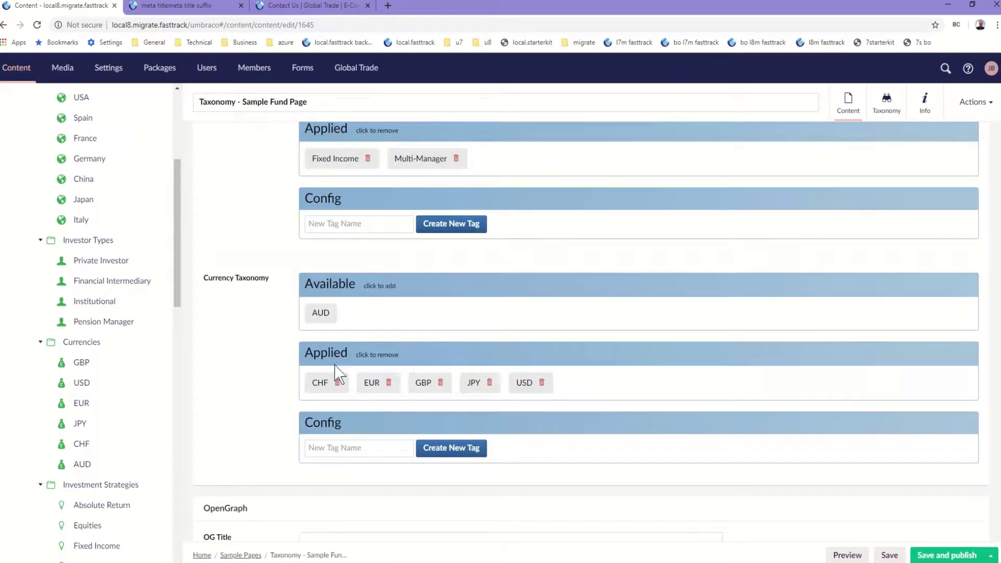
left_click(370, 388)
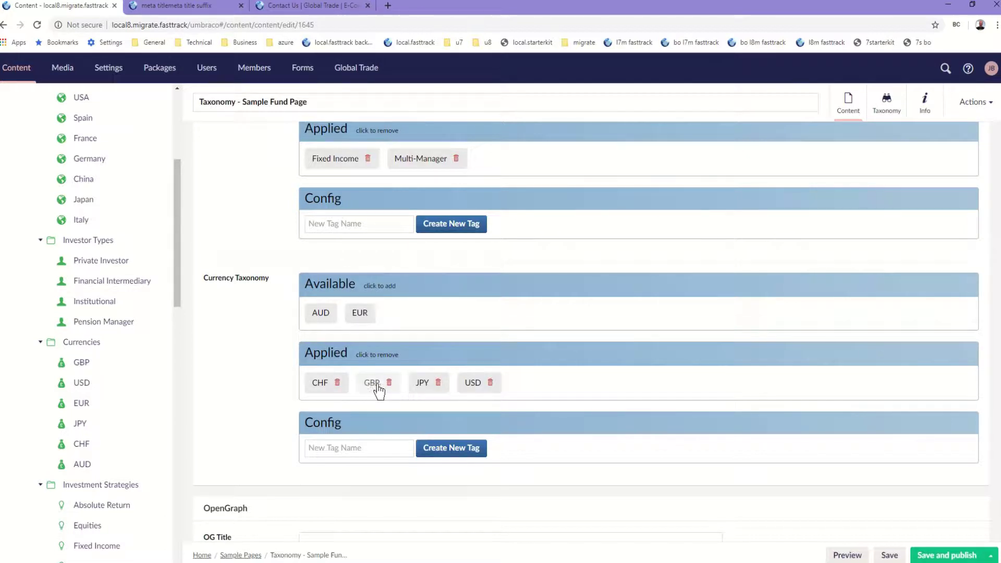
left_click(367, 317)
Apply Alternatives and Italy, and remove Multi-Manager and Private Investor from the page's tags.
scroll(400, 331, "up", 3)
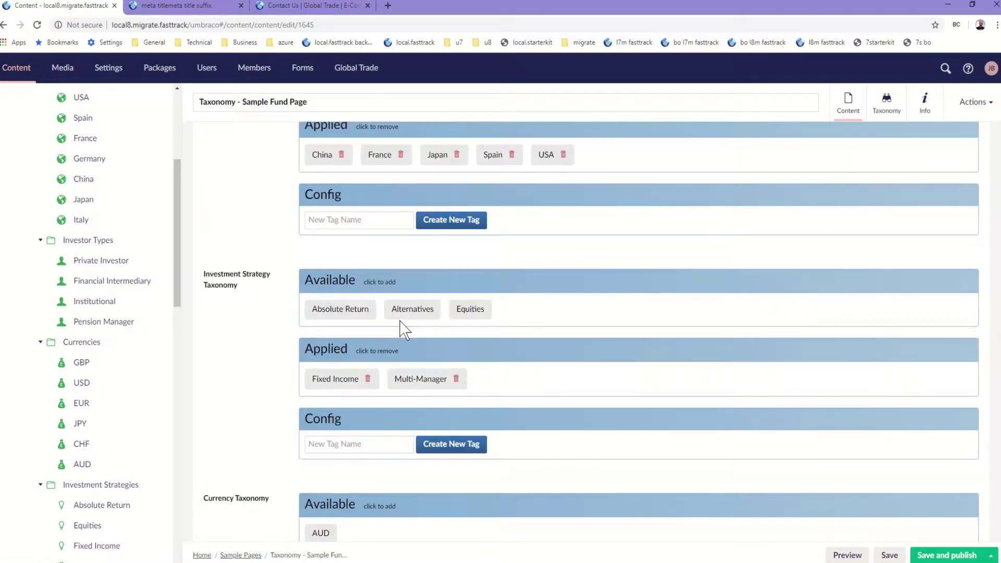
left_click(412, 309)
left_click(490, 379)
scroll(491, 374, "up", 5)
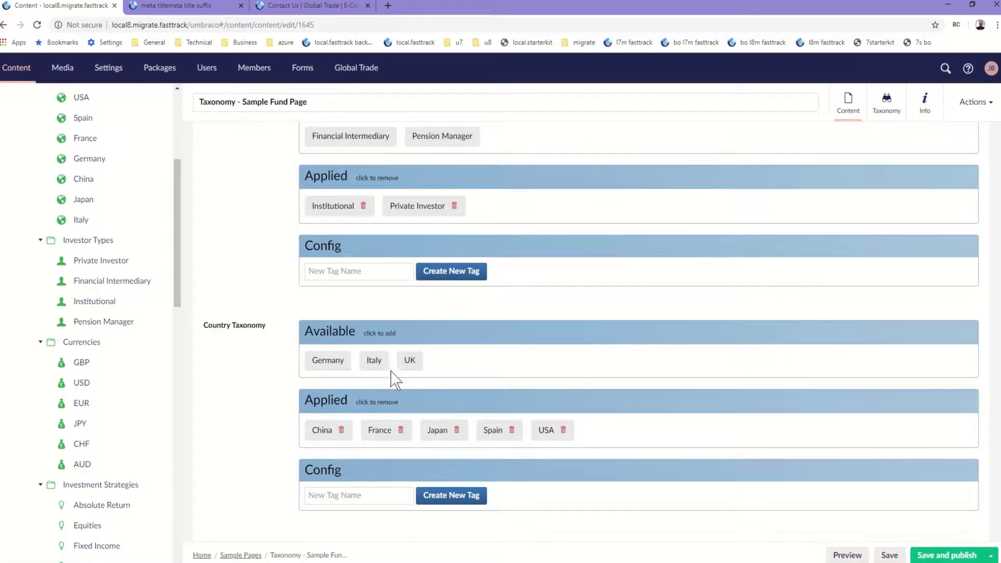
left_click(374, 361)
left_click(389, 431)
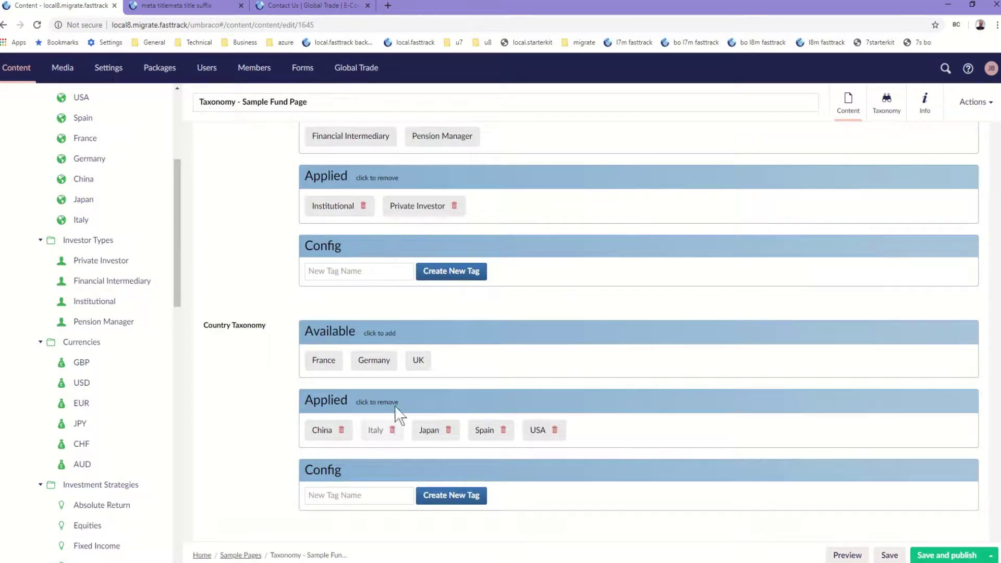
left_click(418, 206)
Apply another existing fund manager tag to the page.
scroll(418, 212, "up", 3)
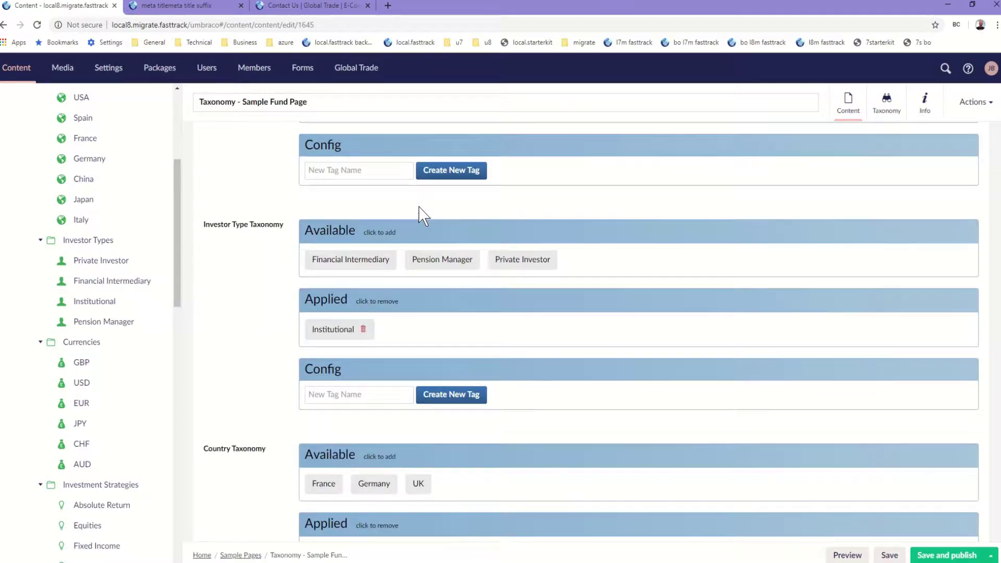
scroll(423, 243, "up", 4)
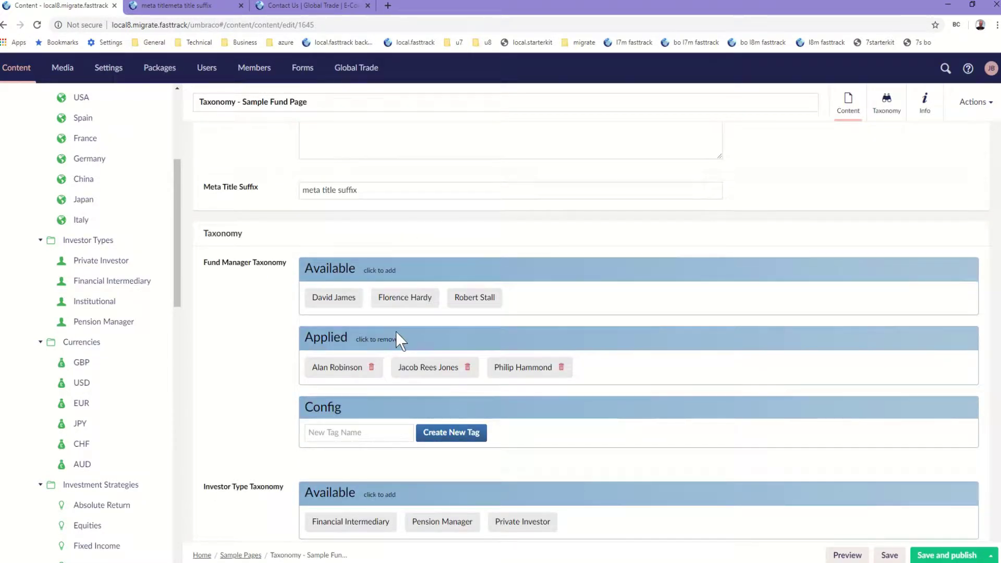
left_click(430, 298)
scroll(430, 296, "up", 2)
scroll(431, 296, "up", 1)
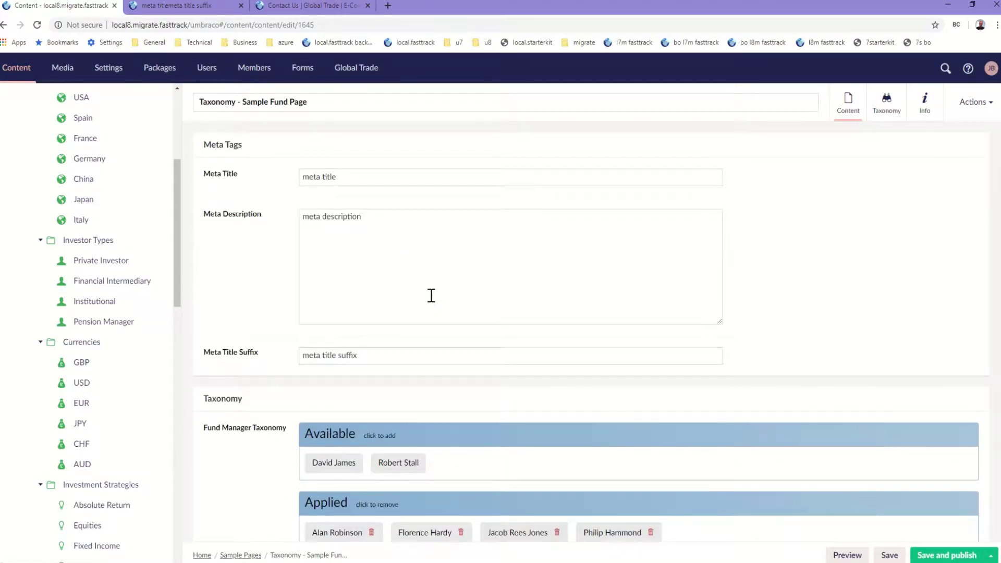
scroll(433, 306, "down", 3)
scroll(299, 358, "down", 5)
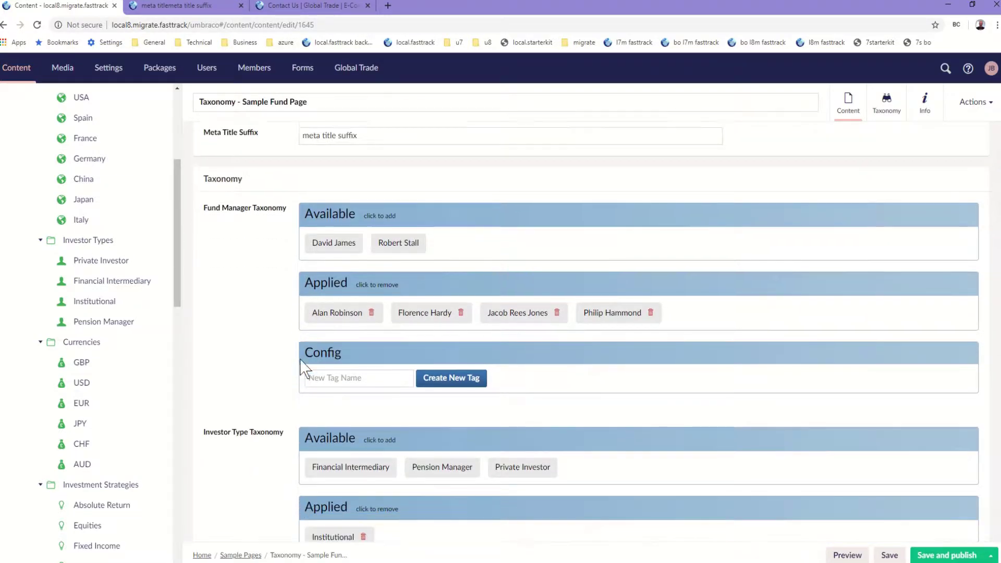
scroll(300, 360, "down", 2)
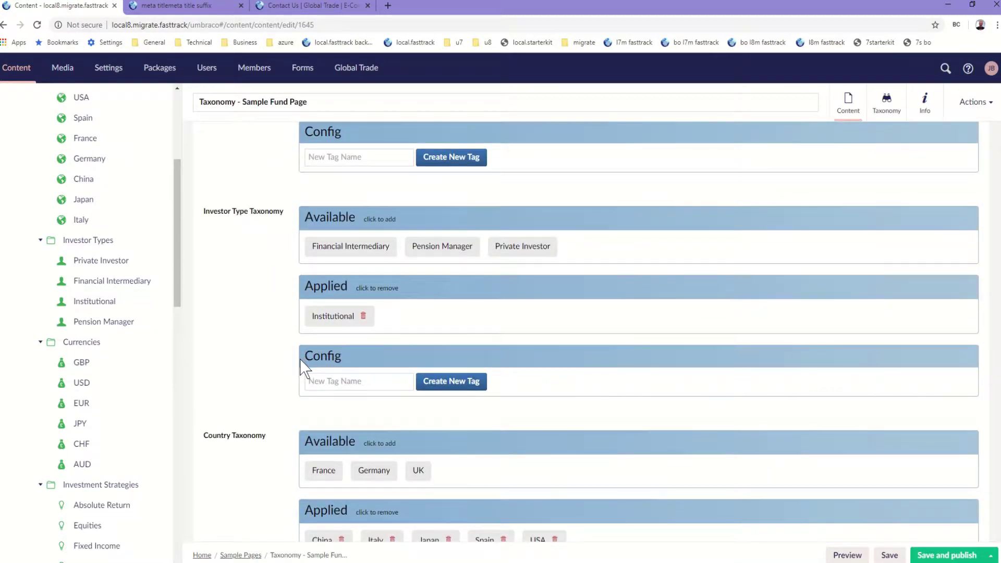
scroll(300, 360, "down", 8)
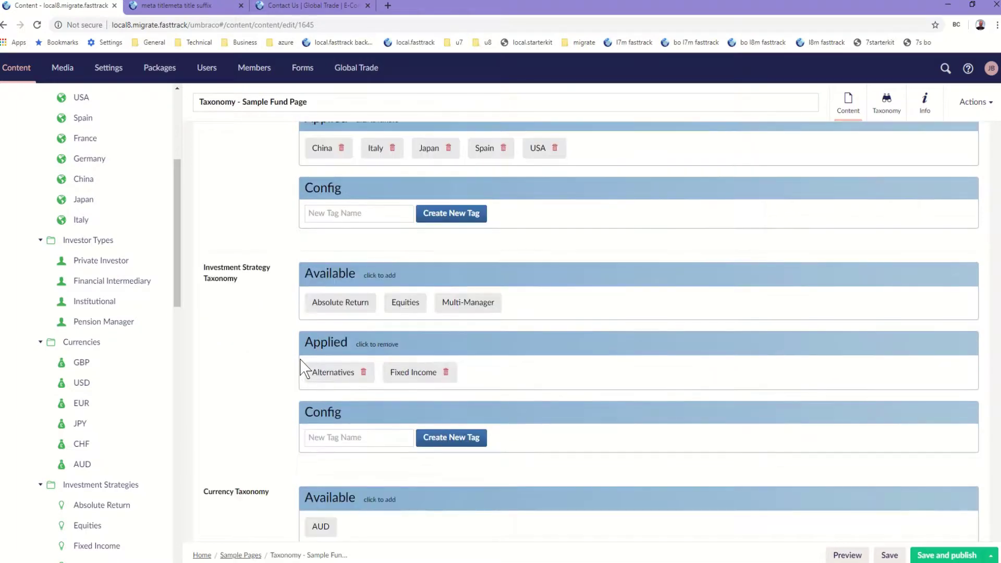
scroll(301, 360, "down", 5)
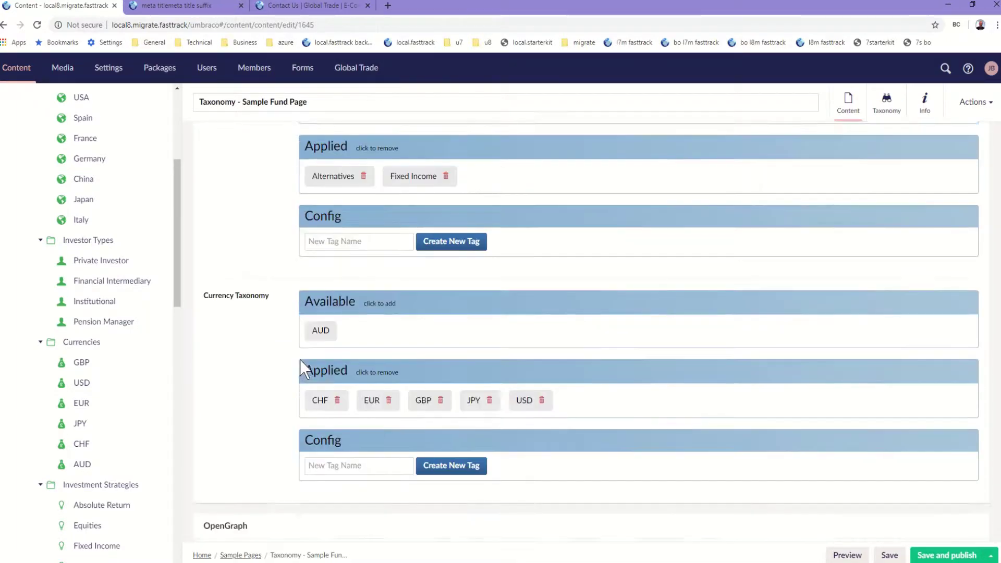
scroll(305, 369, "up", 14)
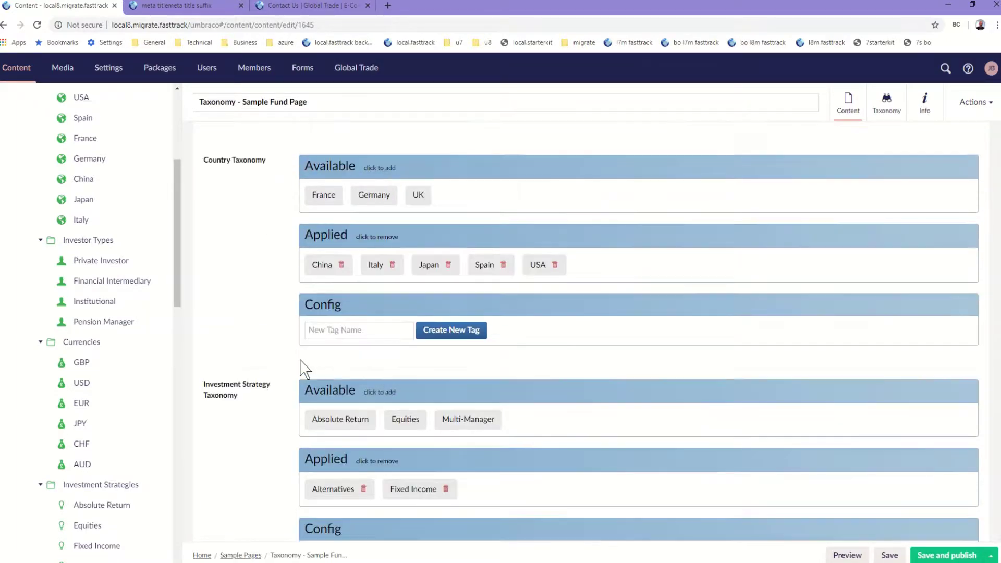
scroll(305, 368, "up", 7)
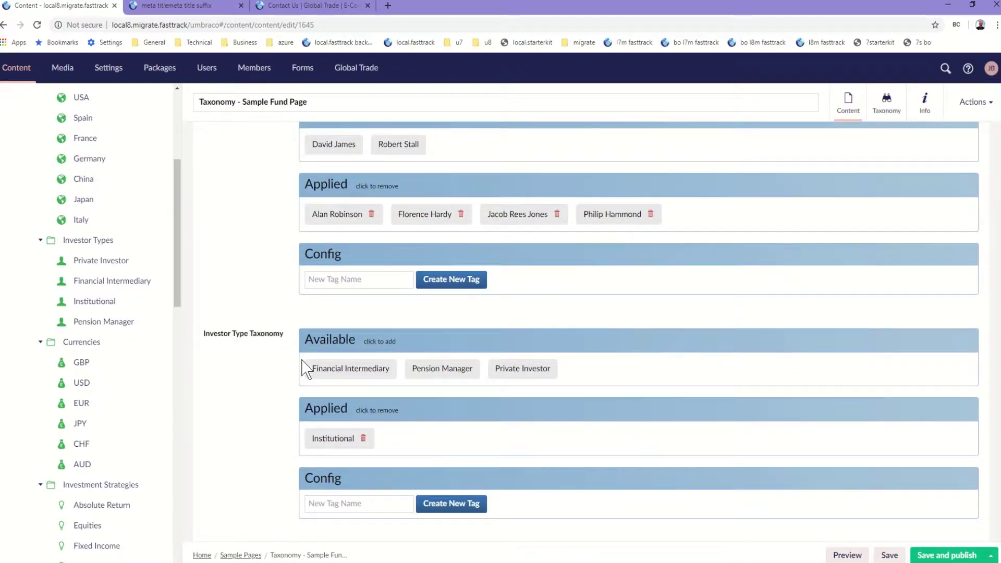
scroll(307, 369, "down", 2)
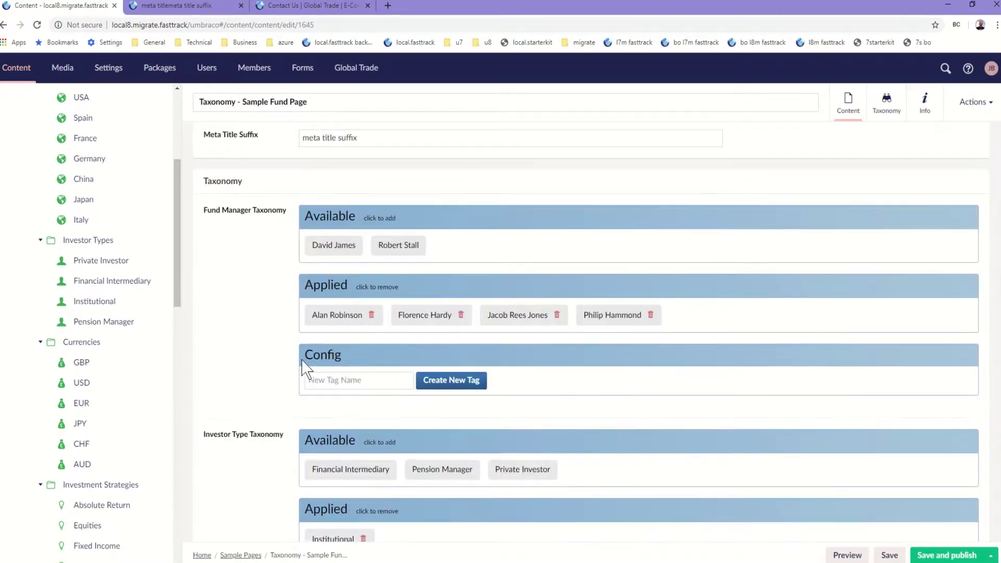
Create a new 'John Blair' fund manager tag and apply it to the page.
left_click(341, 377)
type("John Blair")
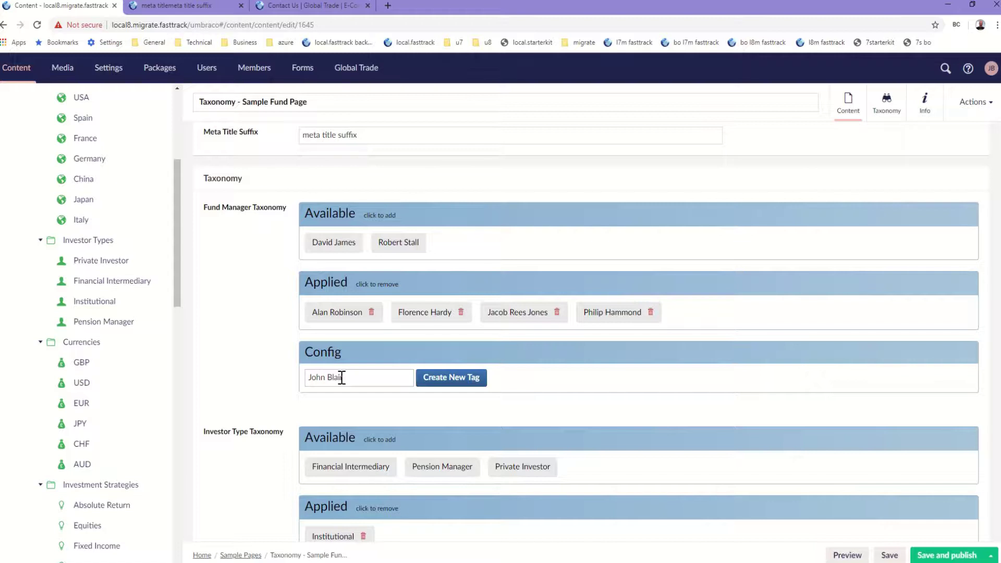
left_click(458, 386)
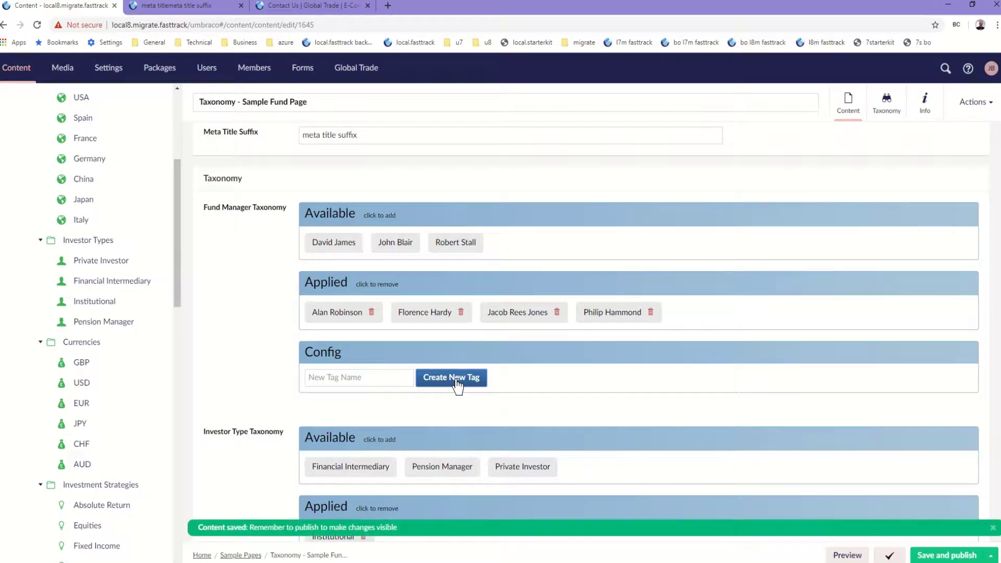
left_click(404, 246)
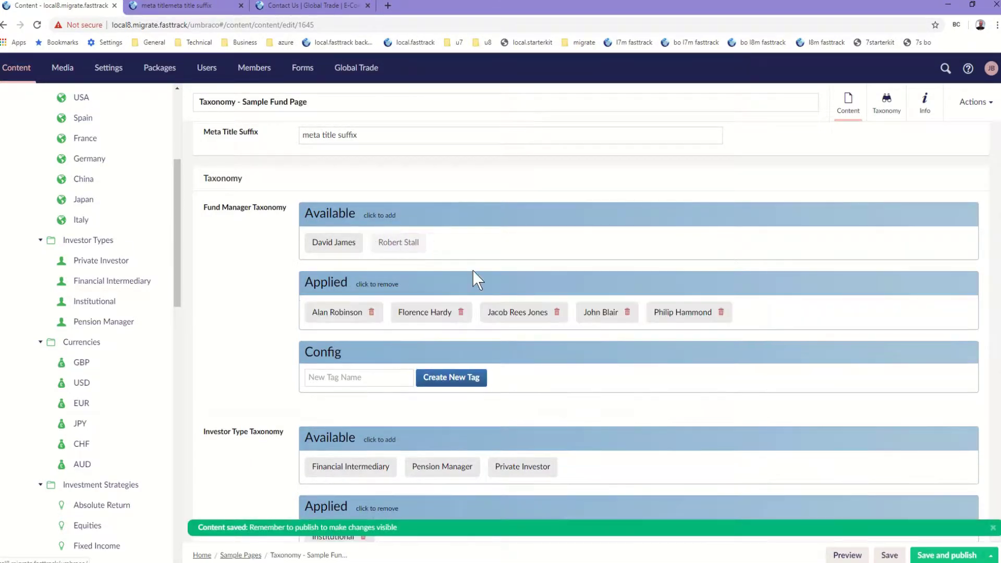
Collapse the Countries and Currencies branches of the content tree.
left_click_drag(179, 225, 168, 152)
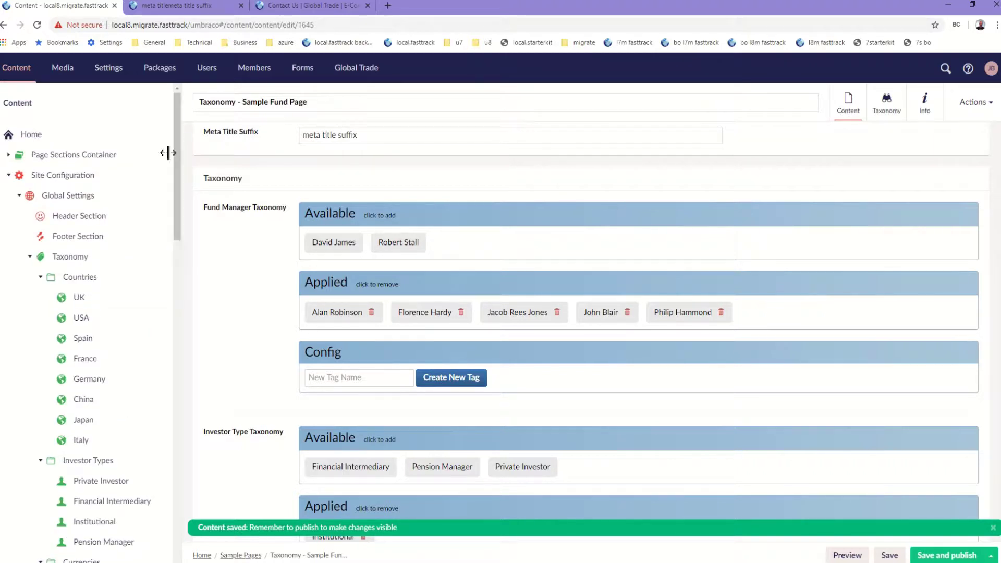
left_click(40, 277)
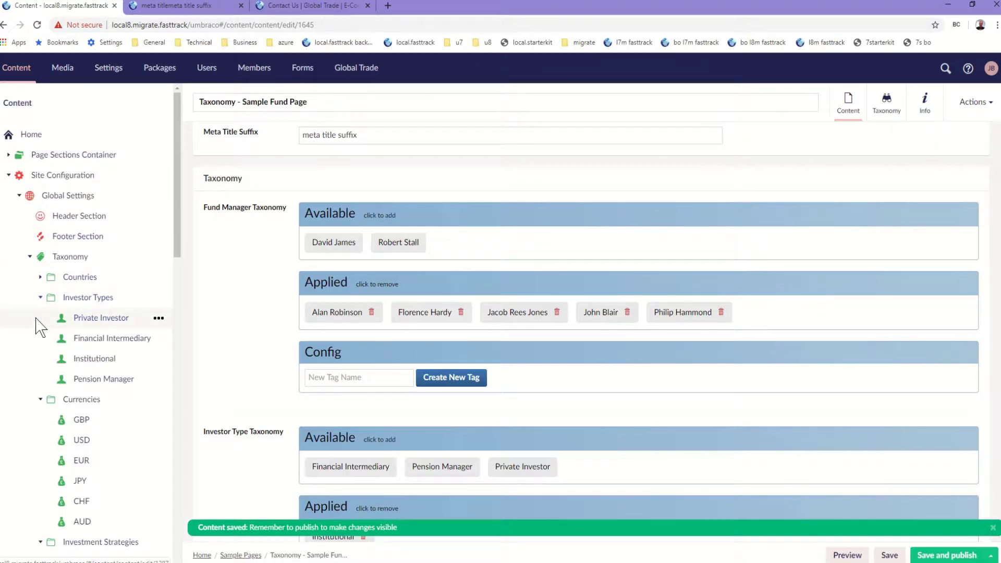
left_click(40, 401)
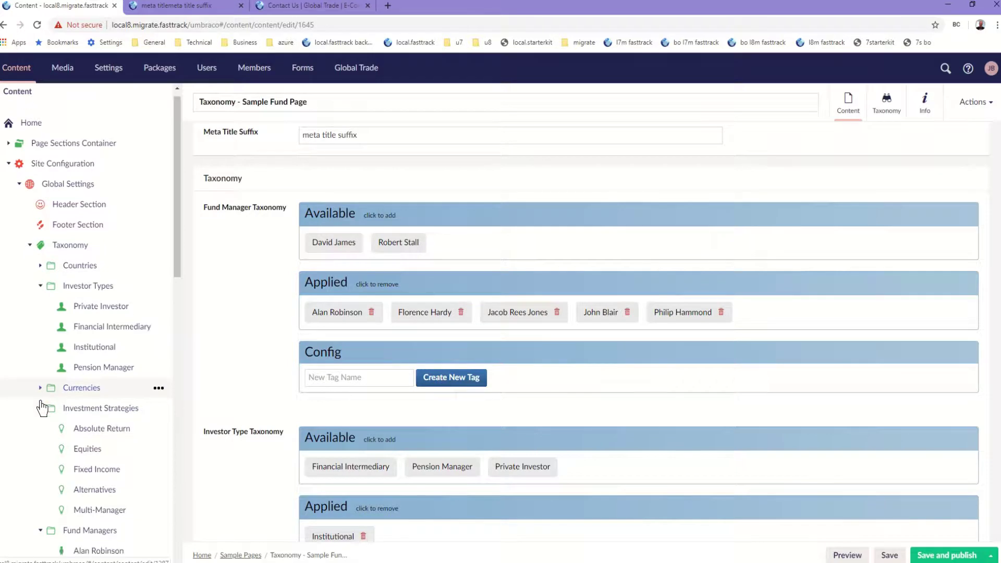
scroll(42, 408, "down", 4)
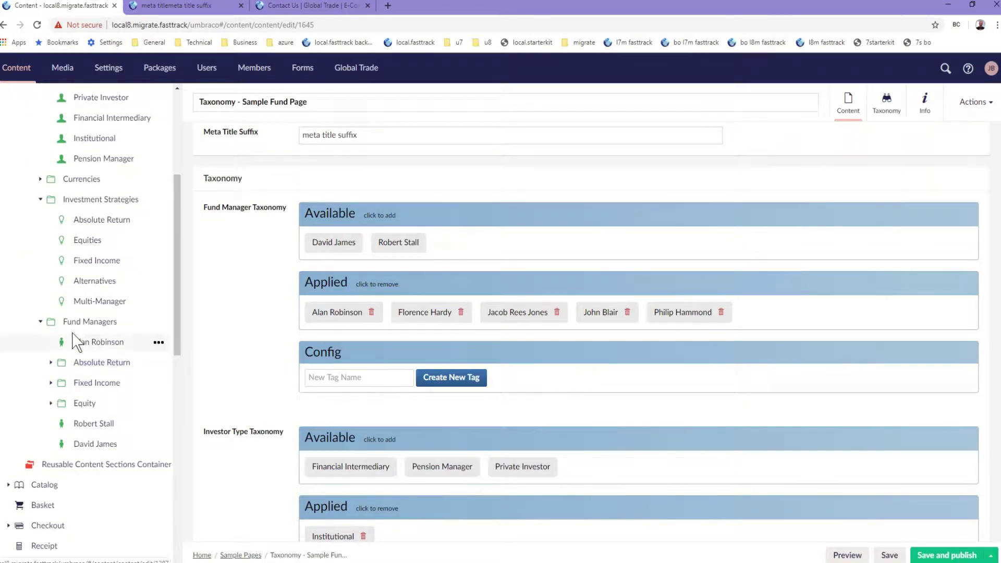
Open the Fund Managers folder and reload the tree to show the new tag.
left_click(87, 323)
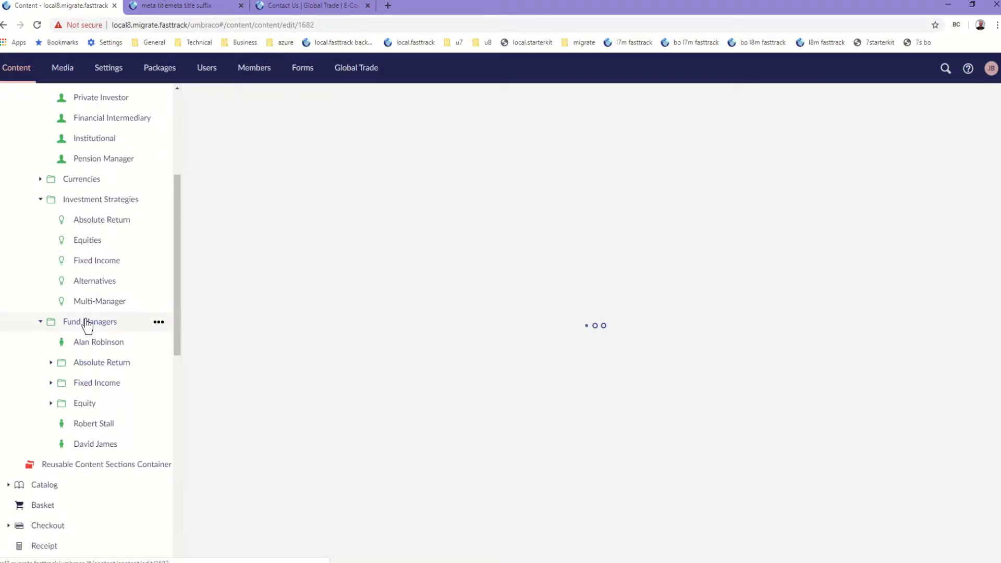
right_click(105, 328)
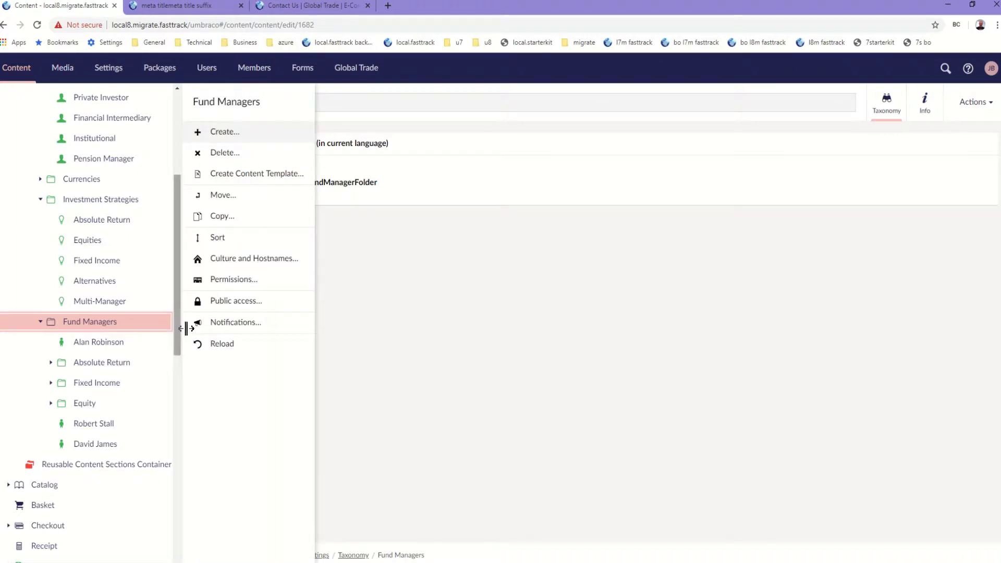
left_click(220, 345)
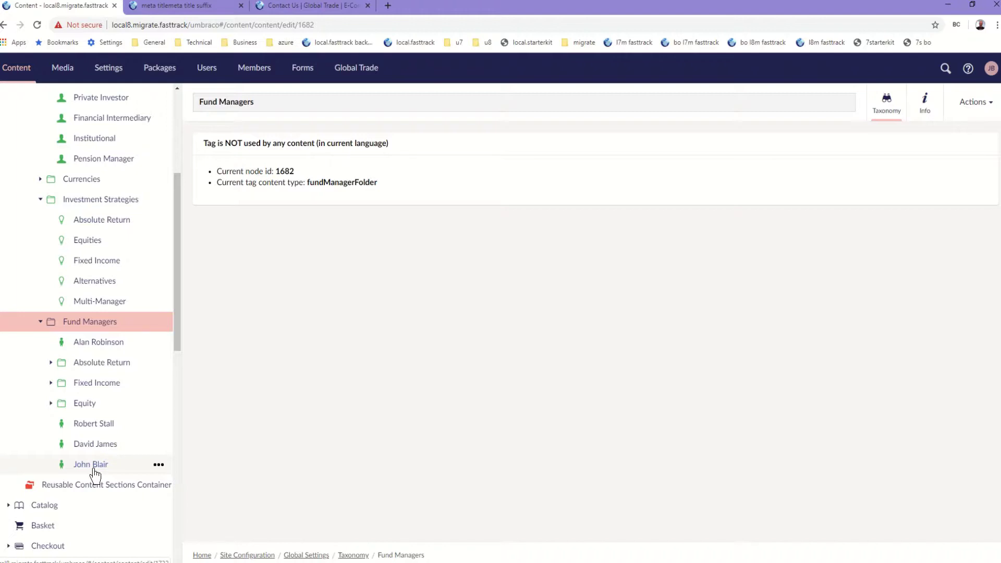
Collapse the Investment Strategies, Fund Managers and Investor Types tag folders.
left_click(40, 200)
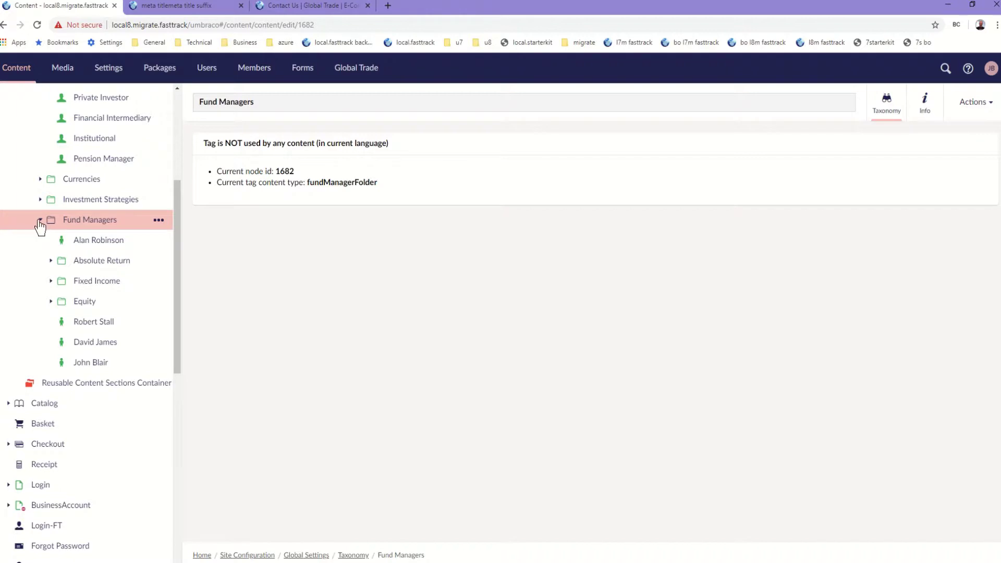
left_click(41, 220)
scroll(48, 262, "up", 5)
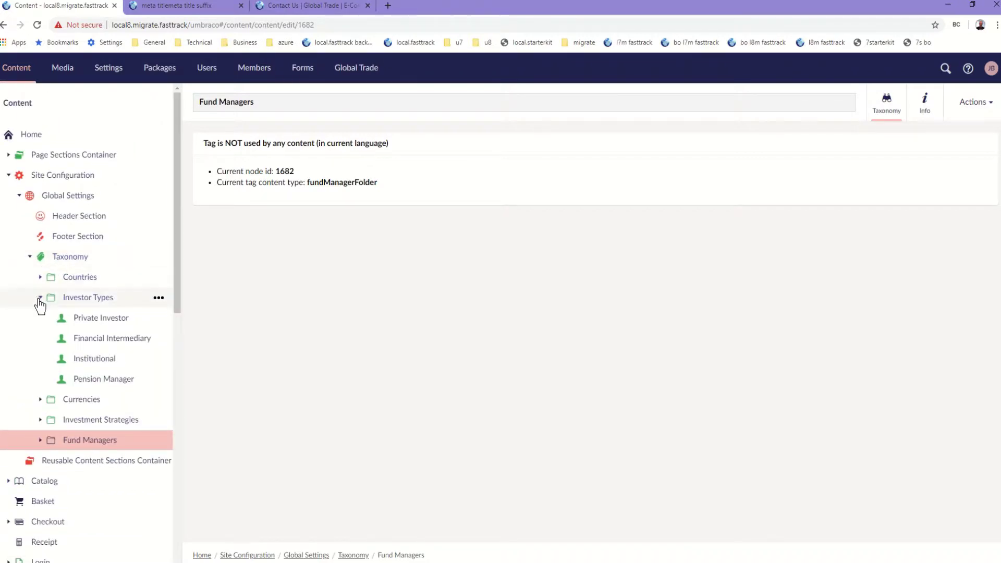
left_click(40, 298)
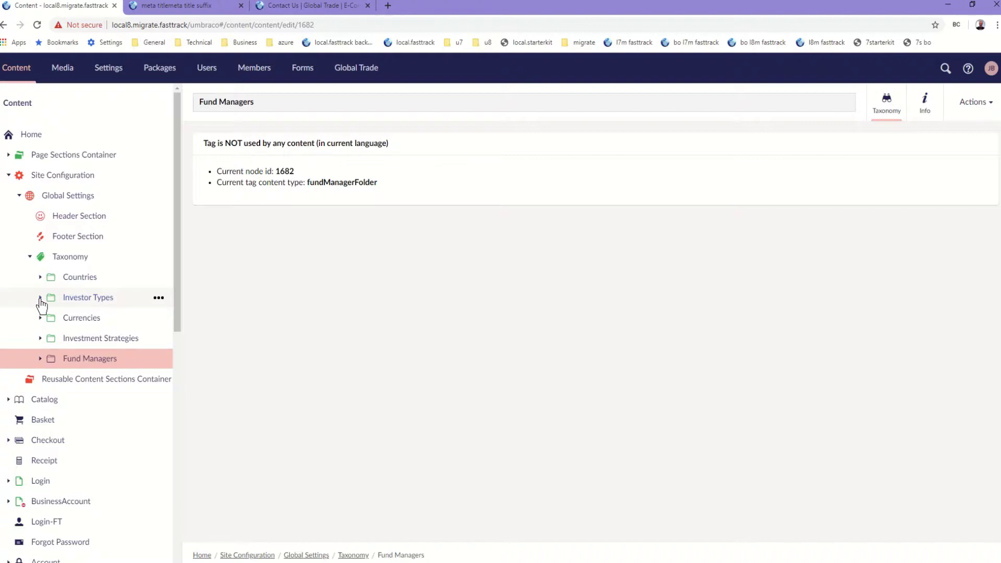
In Settings, reload Data Types and open ec › Taxonomies › Country Taxonomy.
left_click(114, 72)
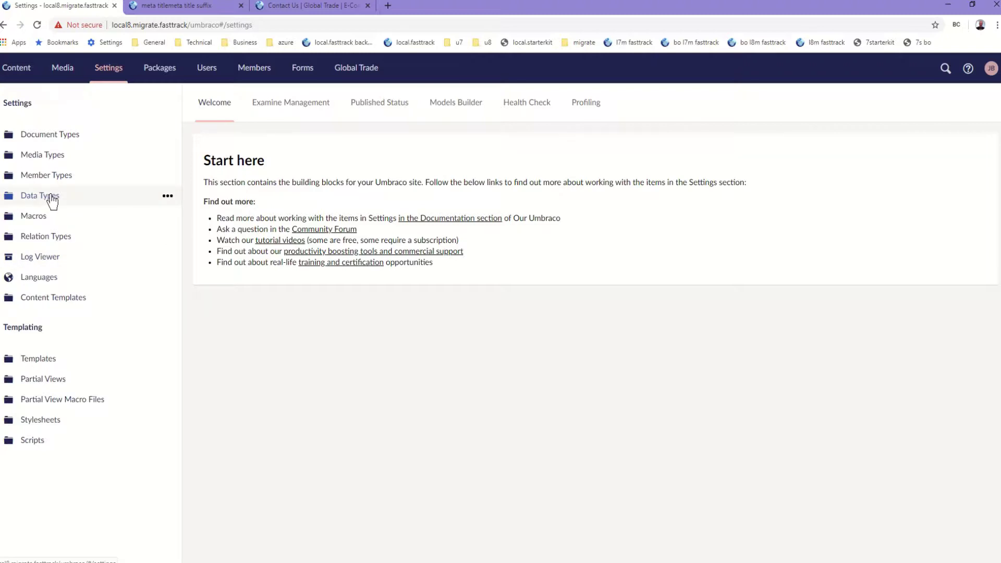
right_click(74, 197)
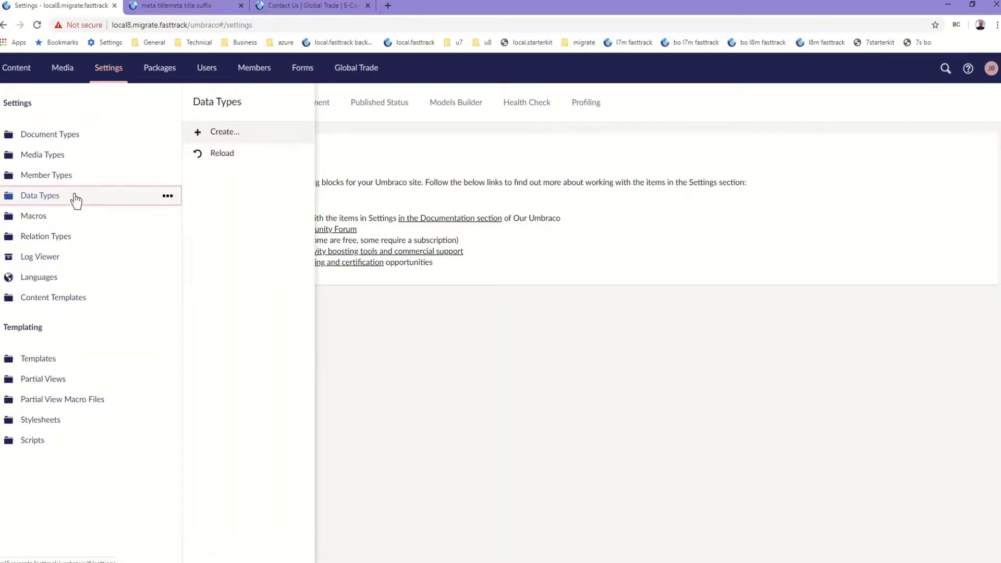
left_click(222, 155)
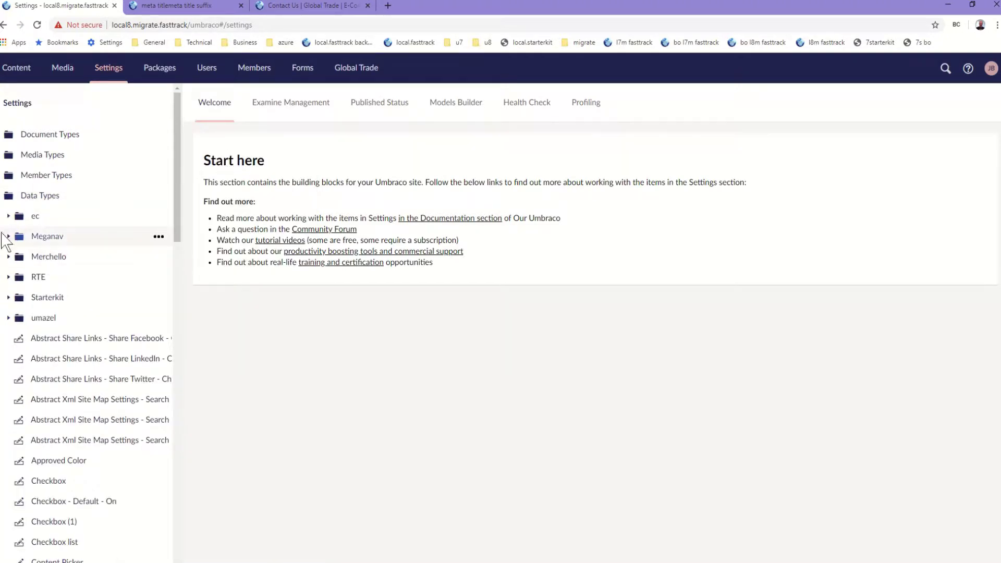
left_click(9, 217)
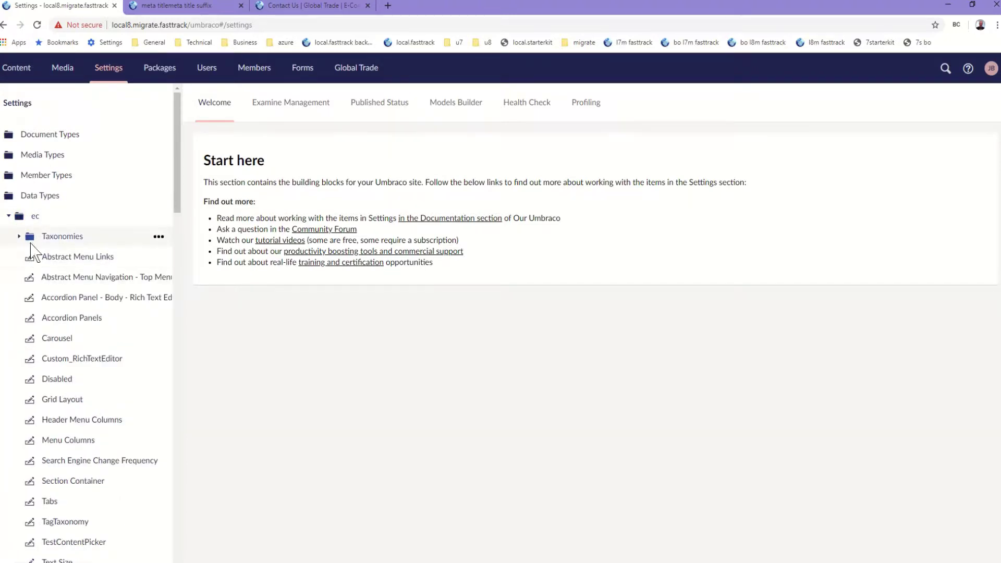
left_click(19, 237)
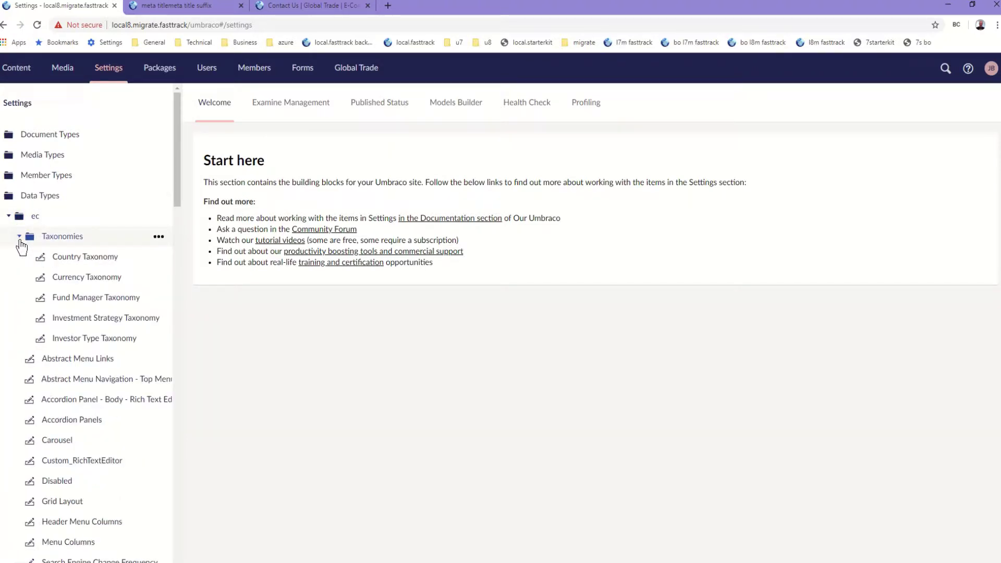
left_click(90, 261)
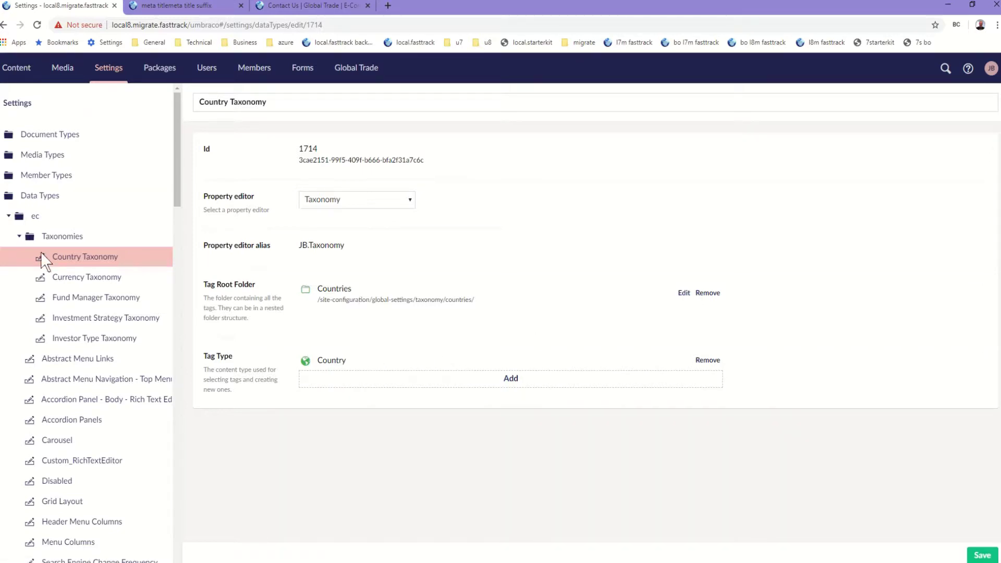
Open Currency Taxonomy and browse Home › Site Configuration › Global Settings › Taxonomy folders without changing the root.
left_click(92, 285)
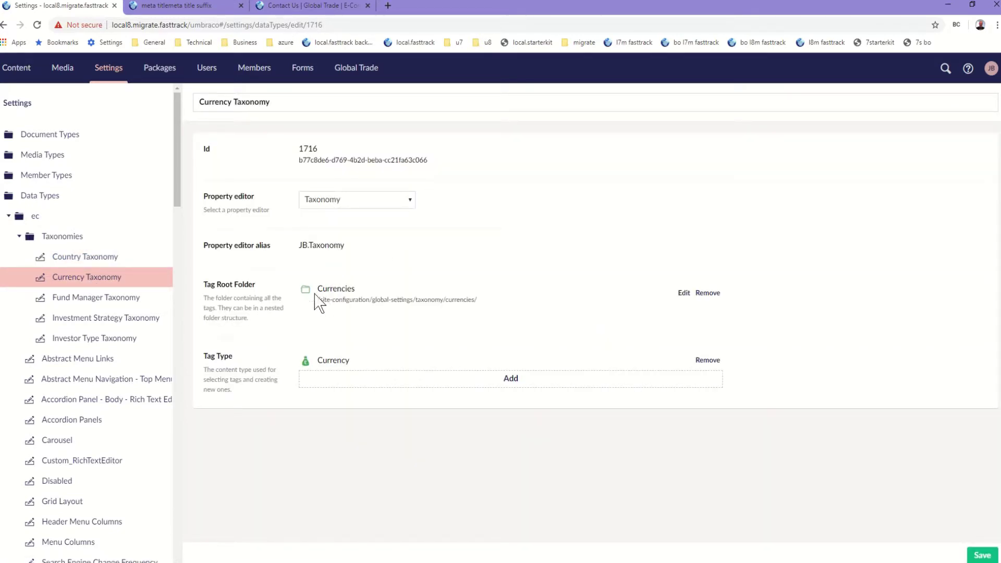
left_click(685, 293)
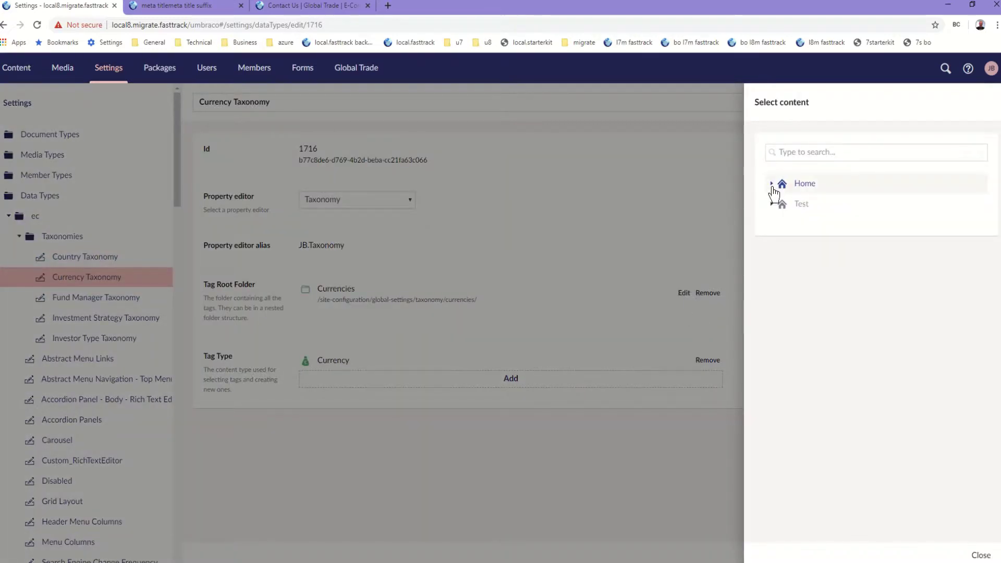
left_click(772, 184)
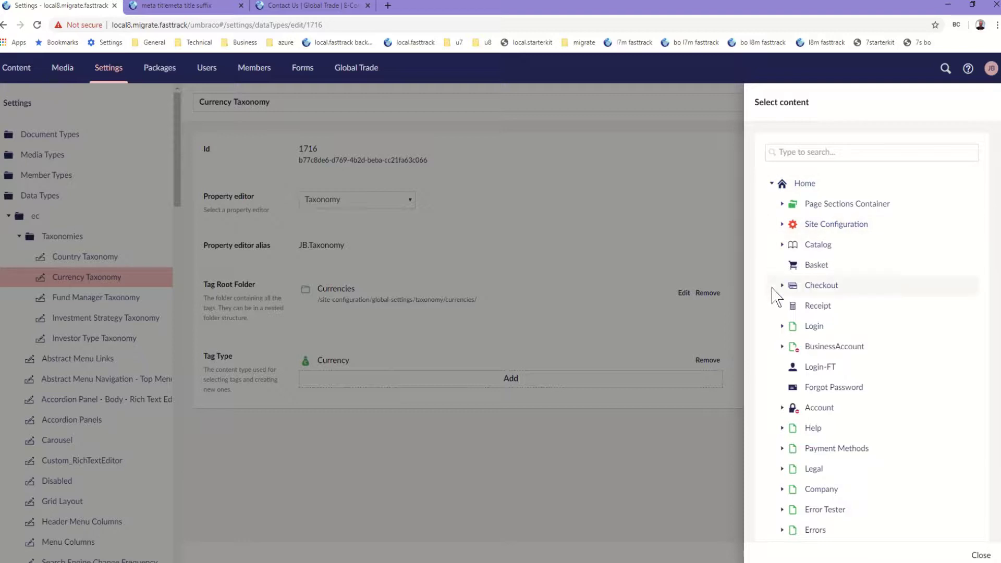
left_click(783, 225)
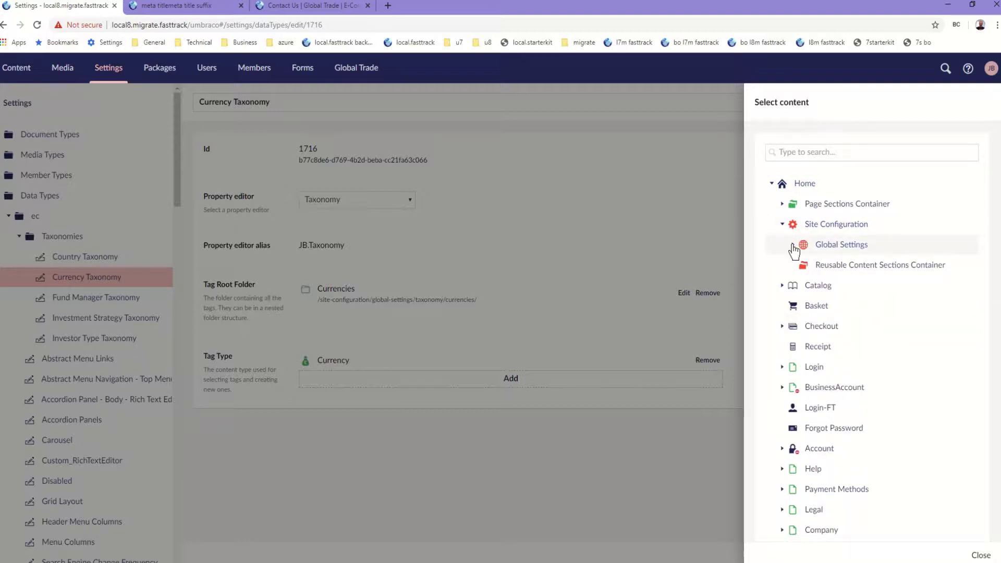
left_click(792, 245)
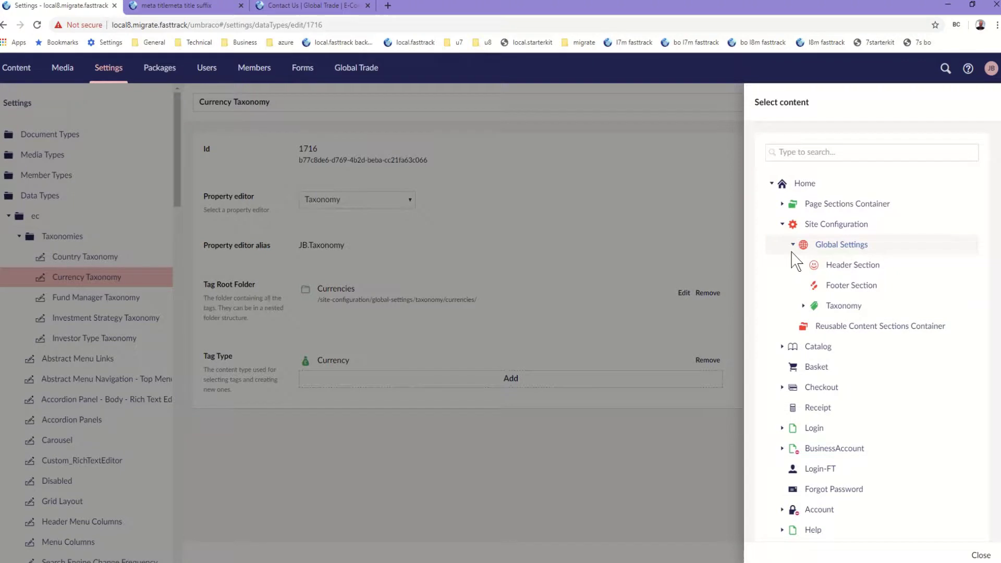
left_click(804, 307)
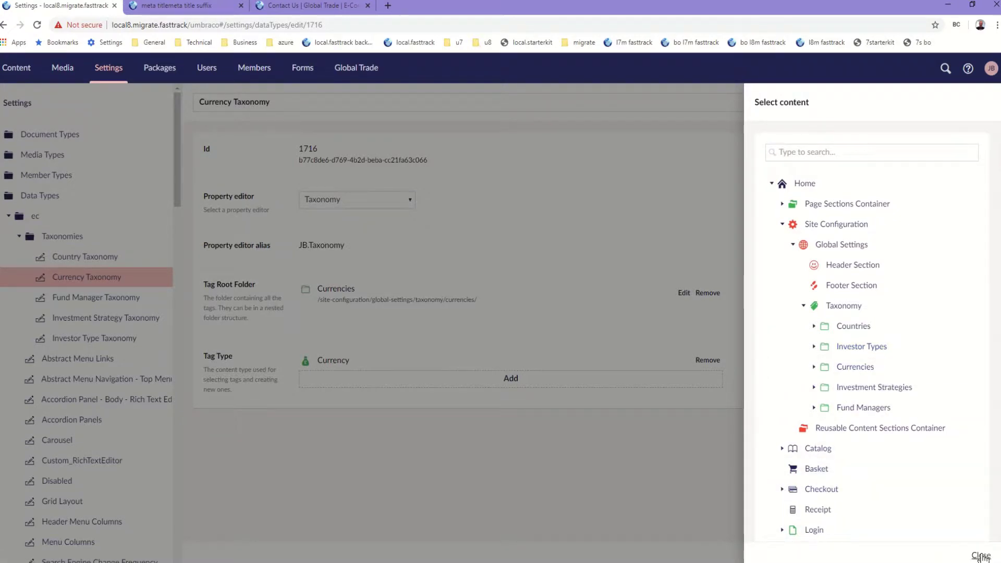
left_click(981, 555)
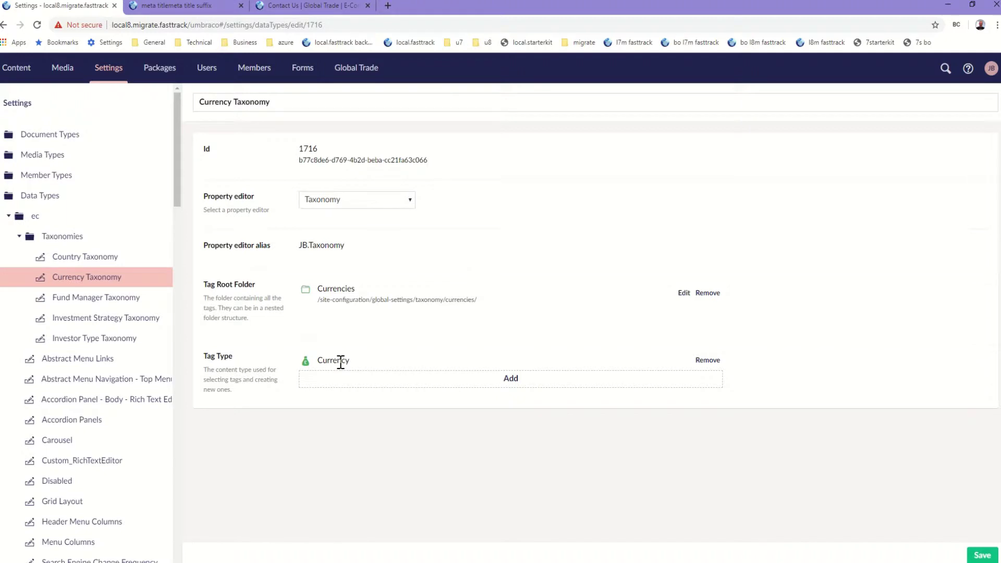
Browse the Taxonomy content types in the Tag Type picker, closing it without adding any.
left_click(516, 384)
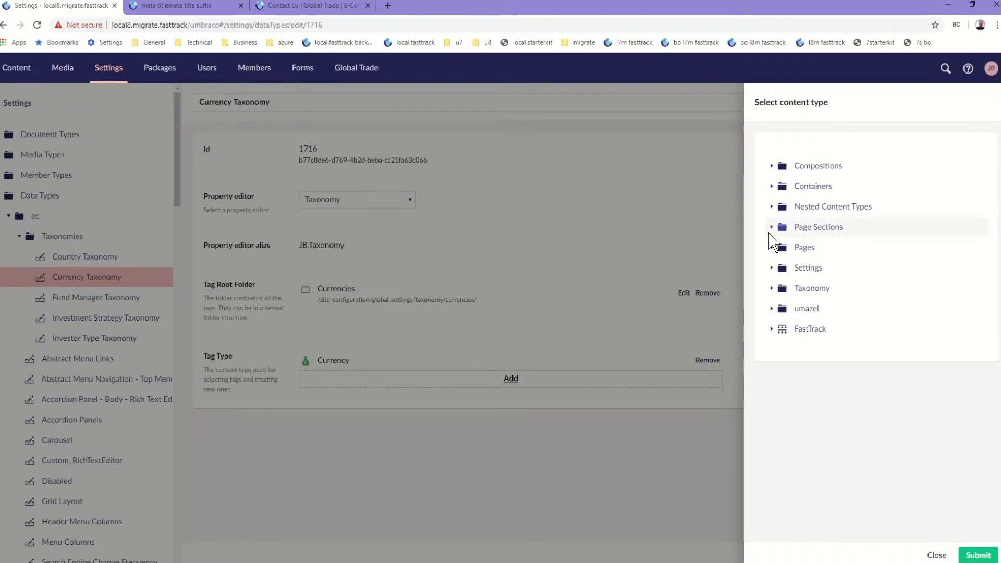
left_click(772, 290)
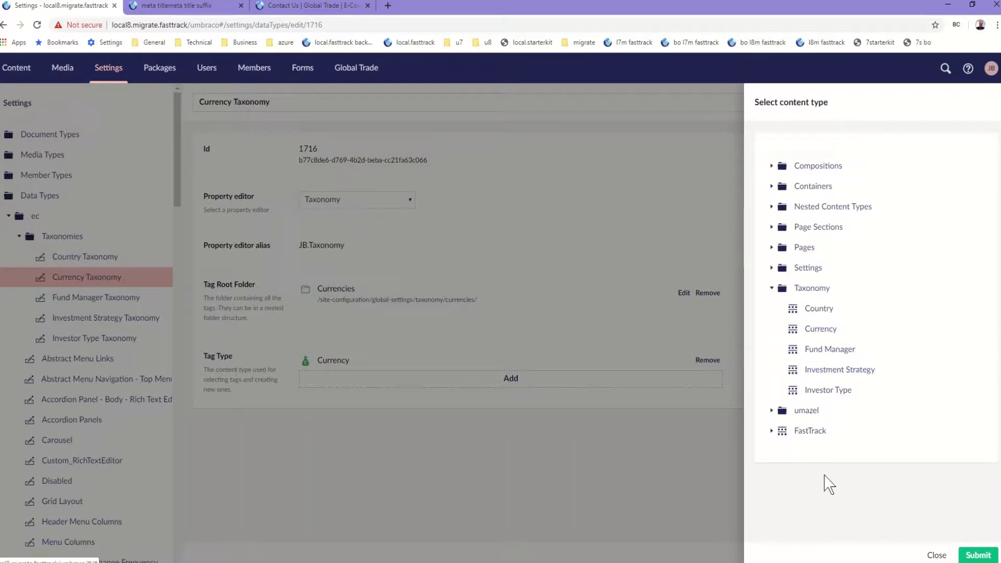
left_click(937, 556)
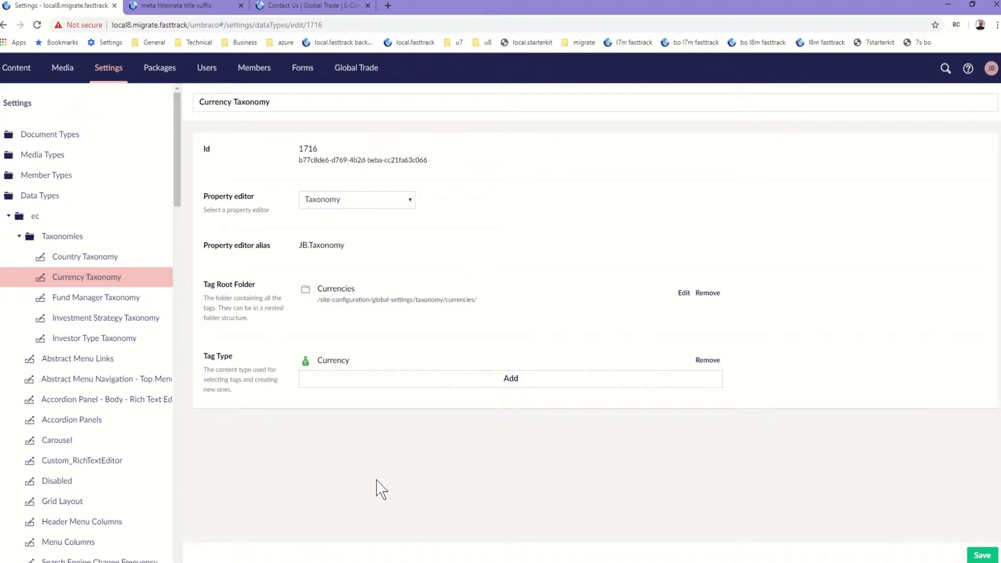
Review the Fund Manager, Investment Strategy and Investor Type Taxonomy data types in turn.
left_click(96, 301)
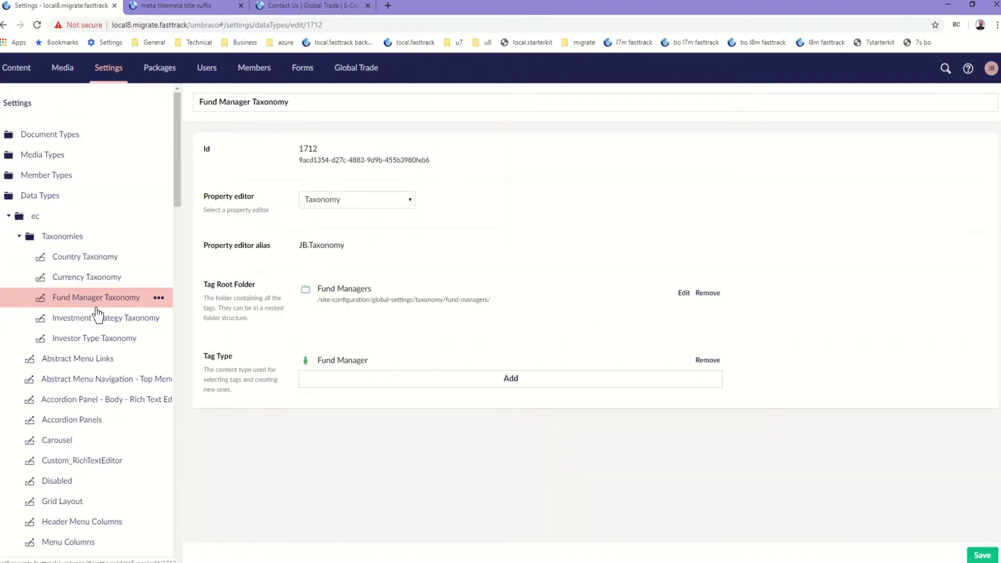
left_click(94, 320)
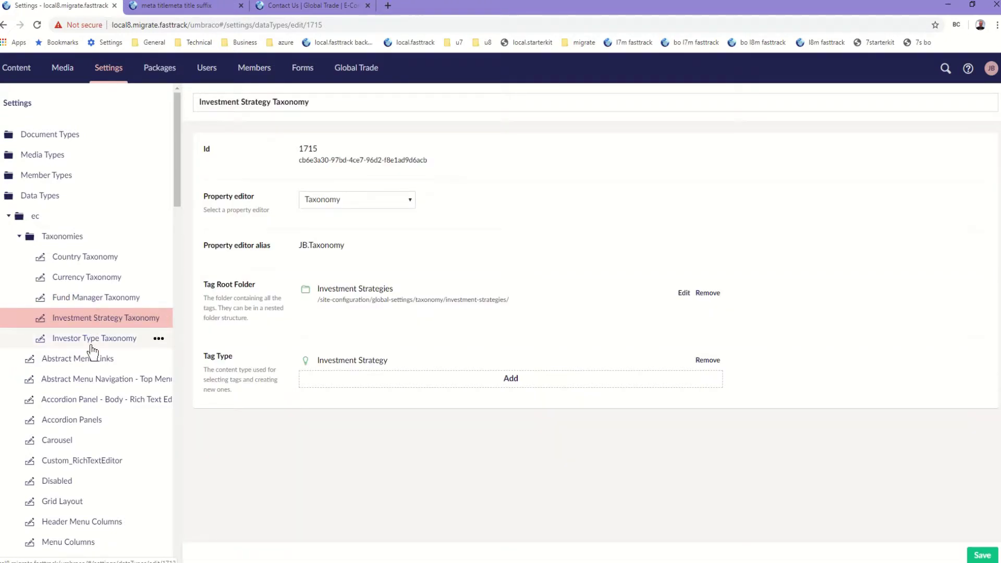
left_click(93, 342)
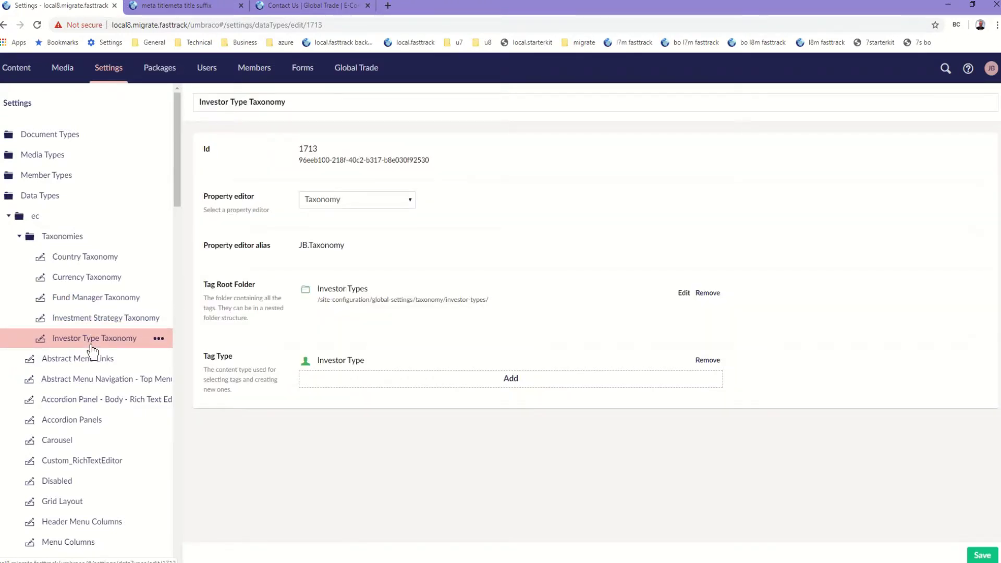